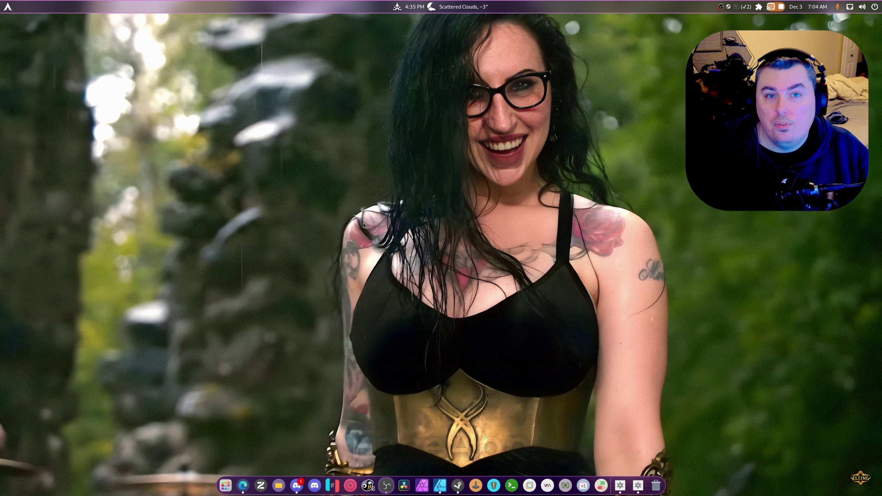
- Bring DaVinci Resolve to the front and switch to the Edit page timeline
click(638, 487)
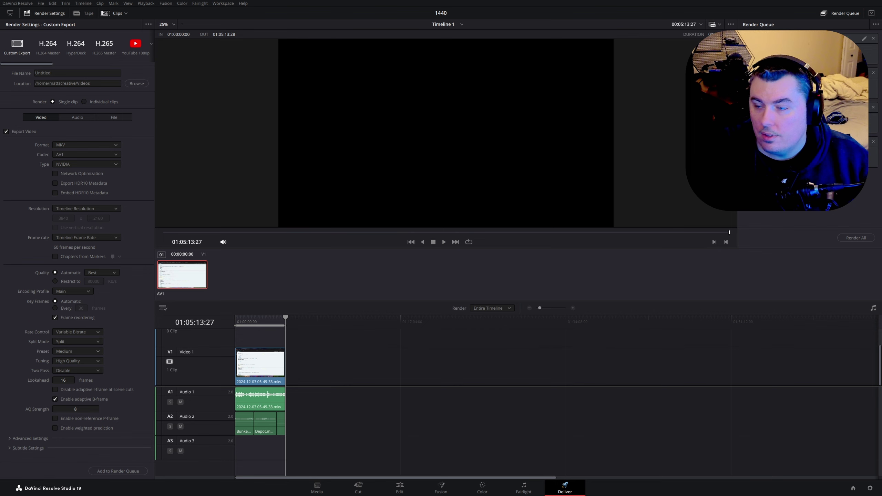
click(400, 486)
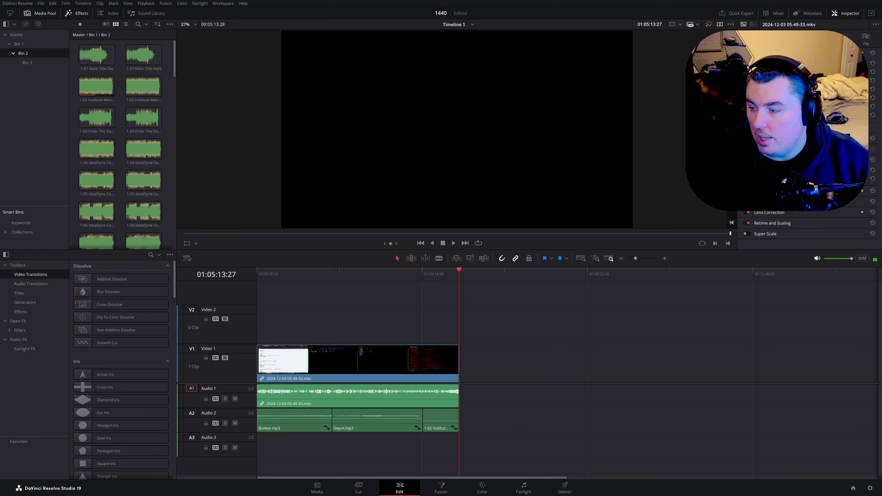
click(10, 3)
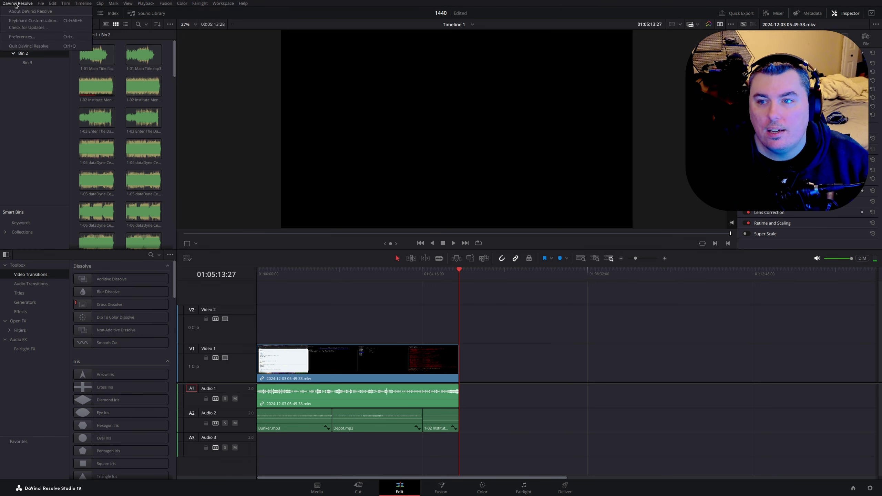
- Open Keyboard Customization and keep the DaVinci Resolve shortcut preset selected
click(38, 21)
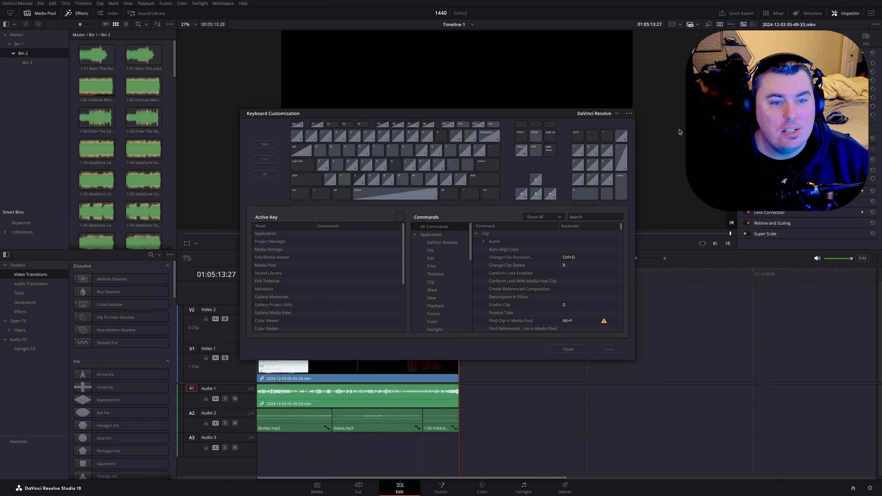
click(616, 115)
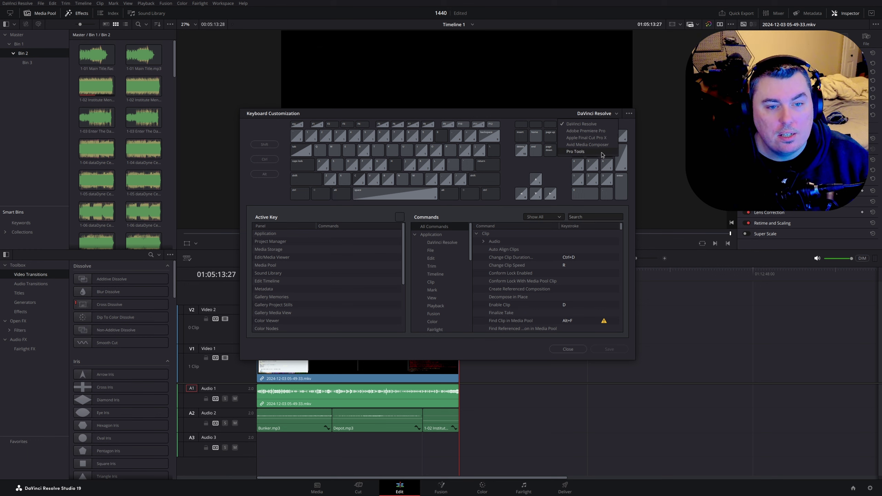
click(513, 117)
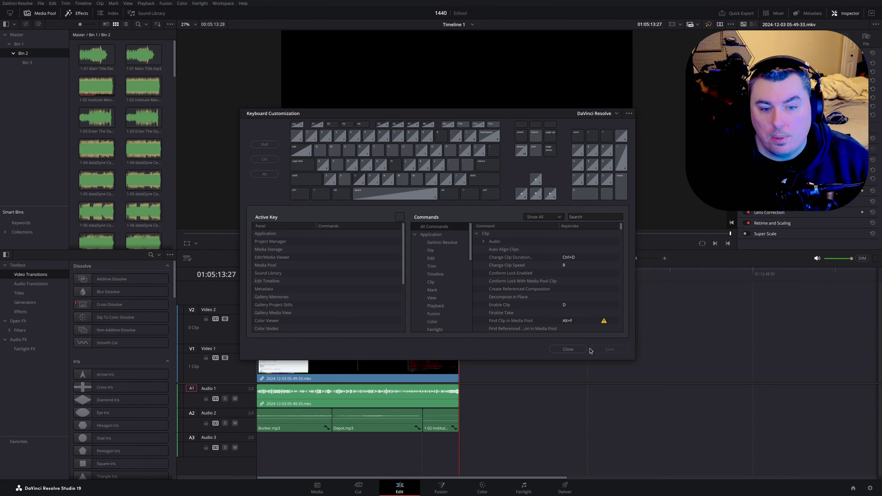
- Close the Keyboard Customization window to get back to the Edit timeline
click(569, 349)
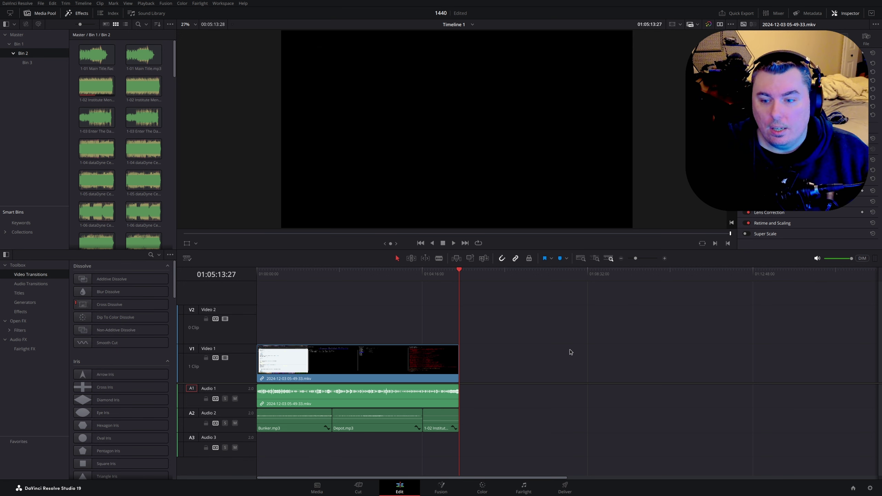
- Zoom into the timeline, briefly try the Blade tool, then return to Selection mode
click(571, 350)
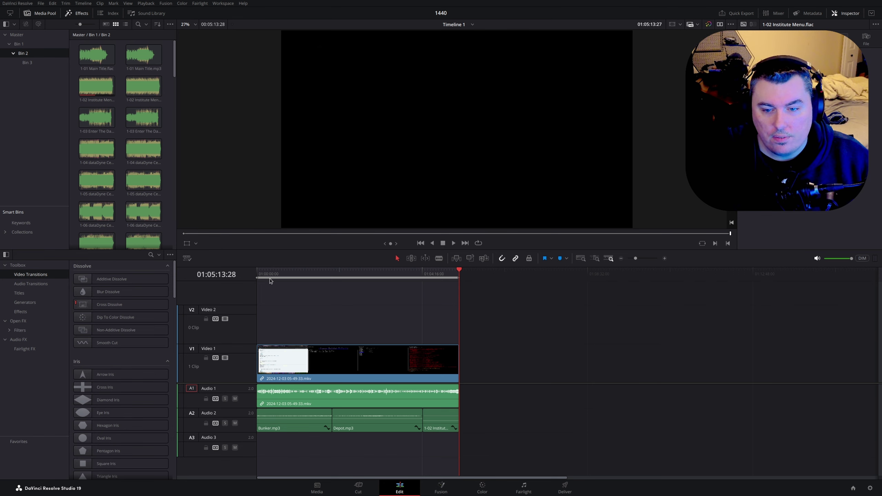
click(297, 271)
click(665, 258)
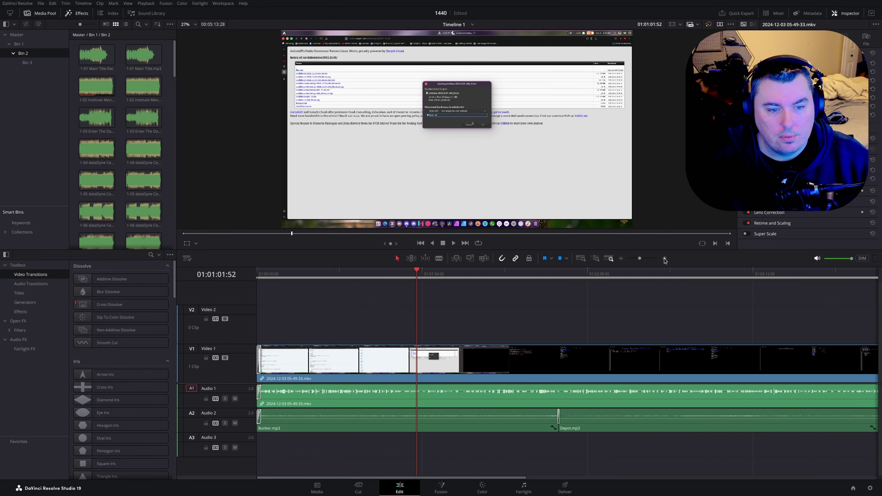
click(664, 258)
key(b)
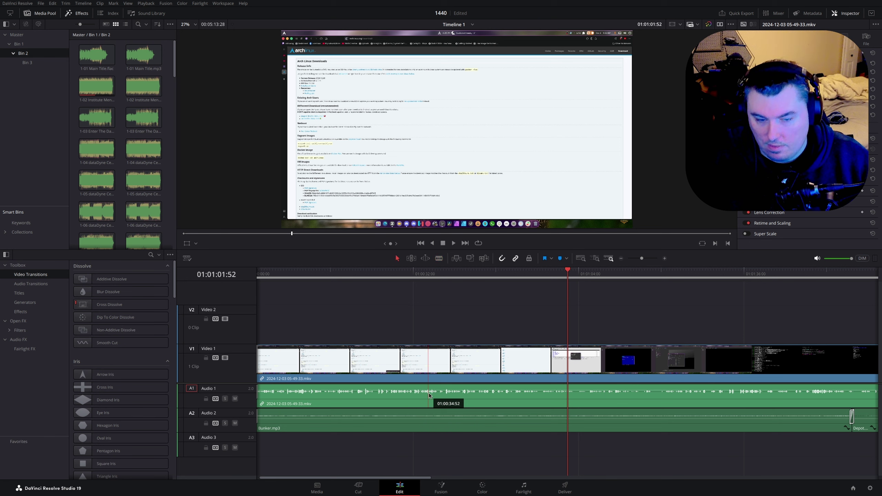
key(a)
- Enable Trim and Dynamic Trim modes and park the playhead at 01:00:06:08
click(474, 417)
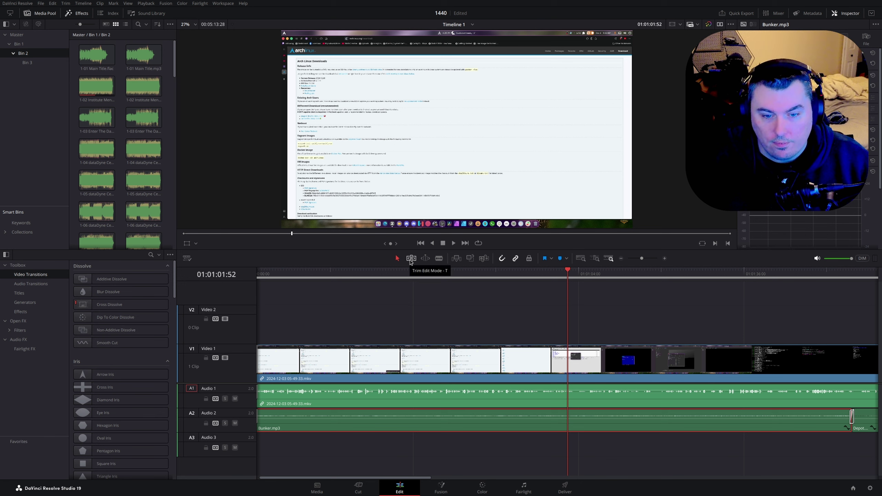
click(411, 259)
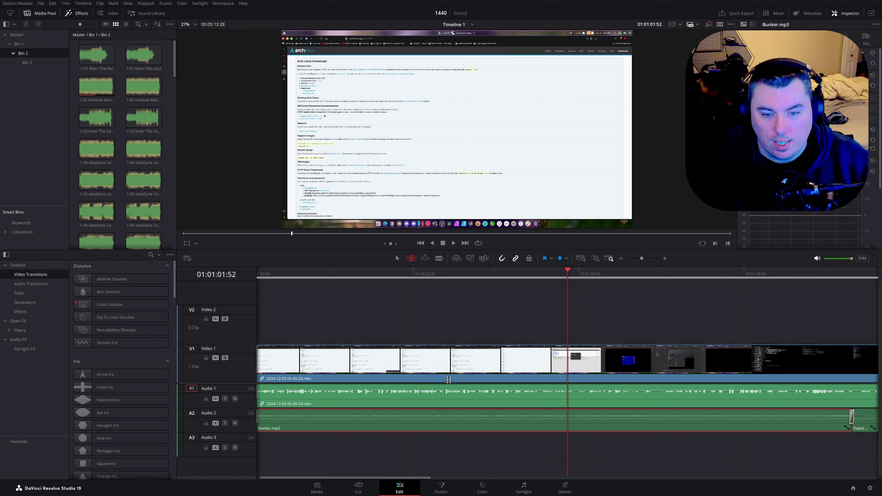
click(453, 391)
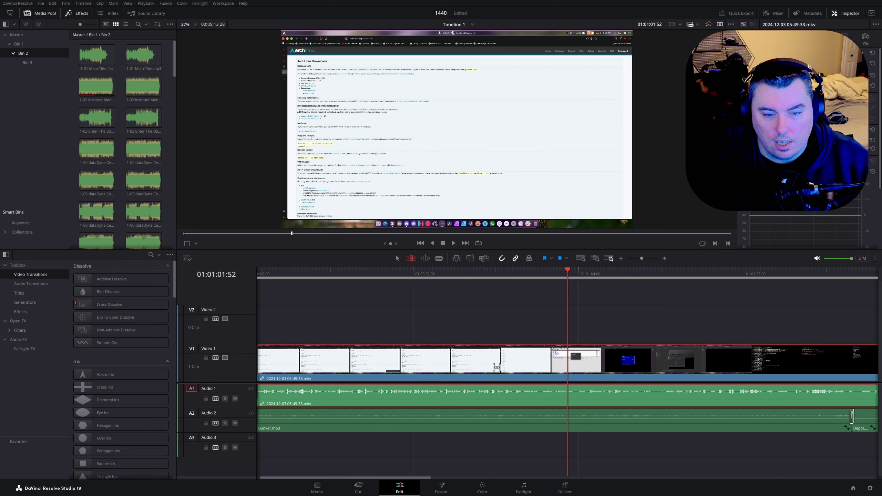
key(Home)
click(426, 259)
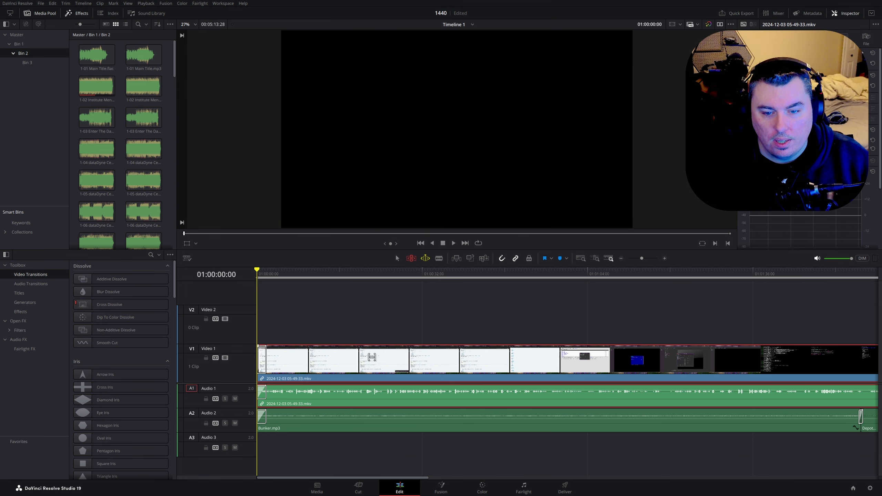
click(288, 274)
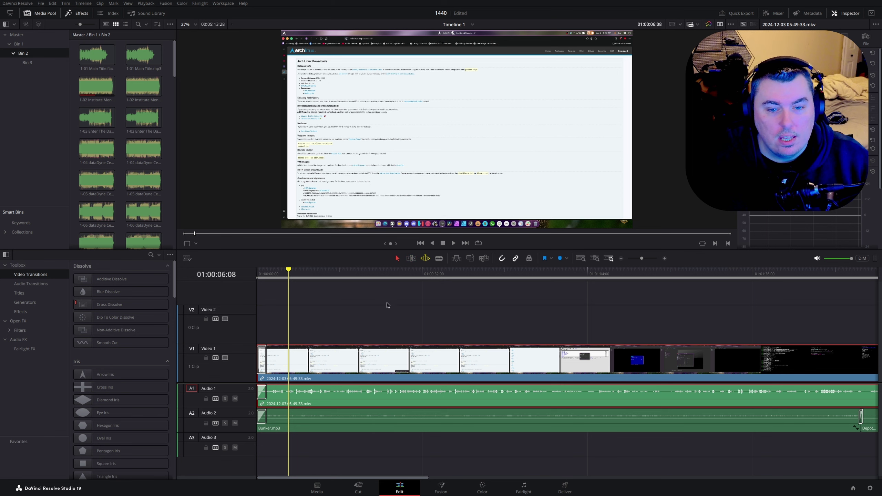
- Blade the V1/A1 screen recording at six points into seven clips, then zoom out
click(387, 309)
click(334, 373)
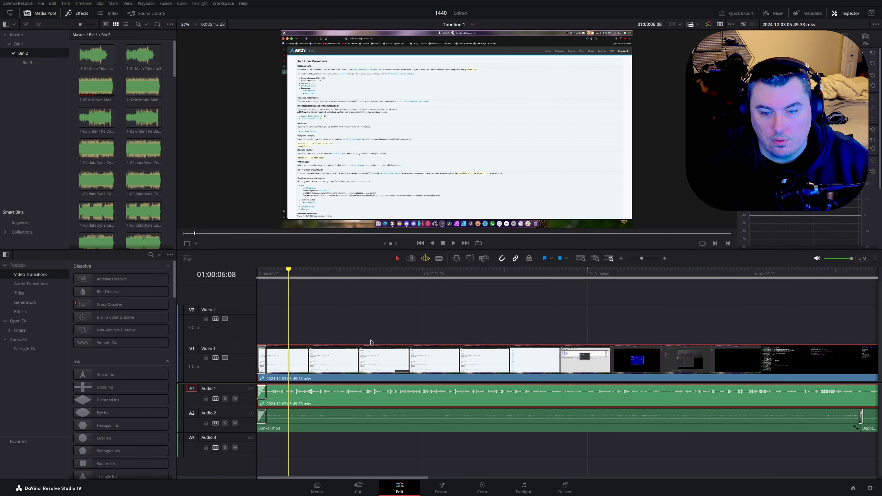
click(426, 258)
click(439, 258)
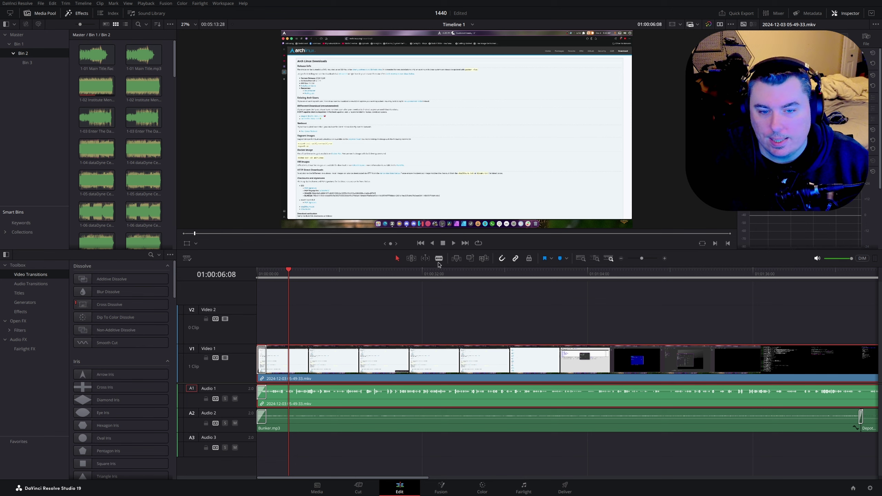
click(405, 389)
click(365, 389)
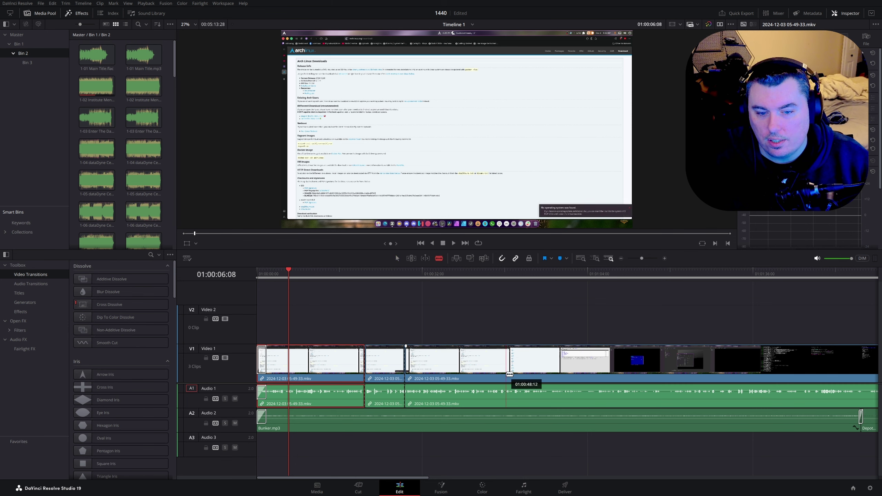
click(506, 389)
click(575, 390)
click(723, 389)
click(293, 389)
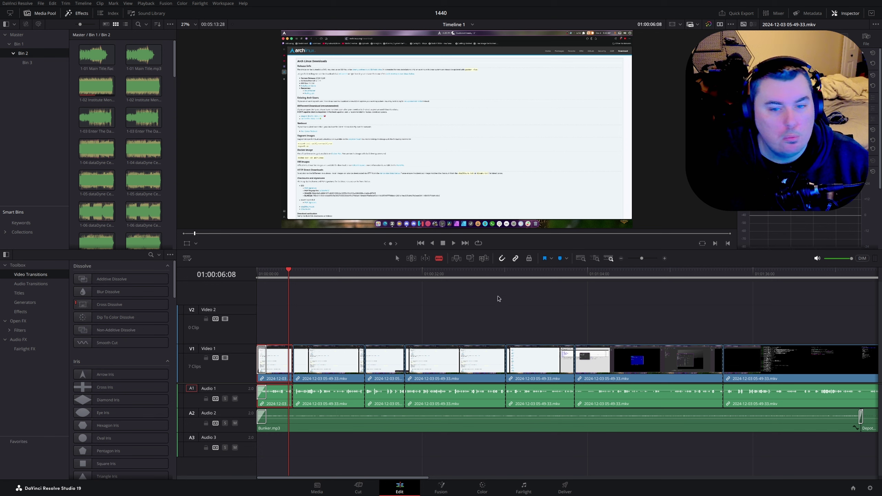
click(621, 258)
click(622, 258)
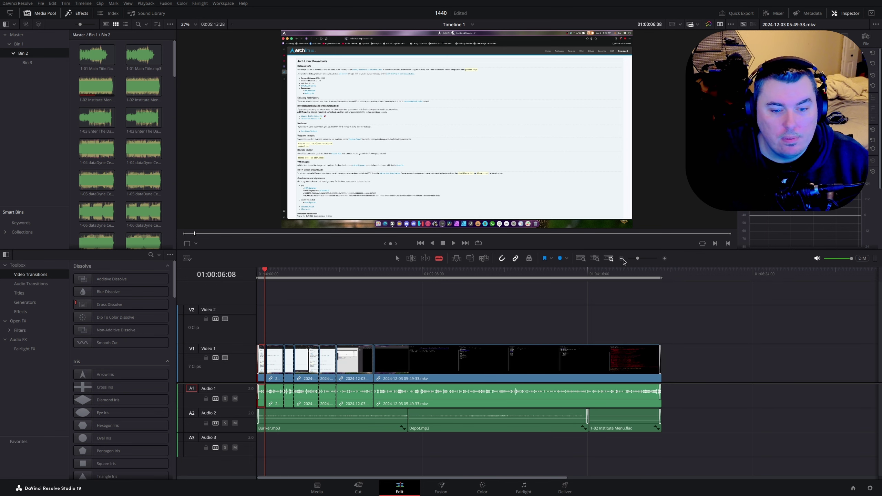
drag(305, 396, 305, 396)
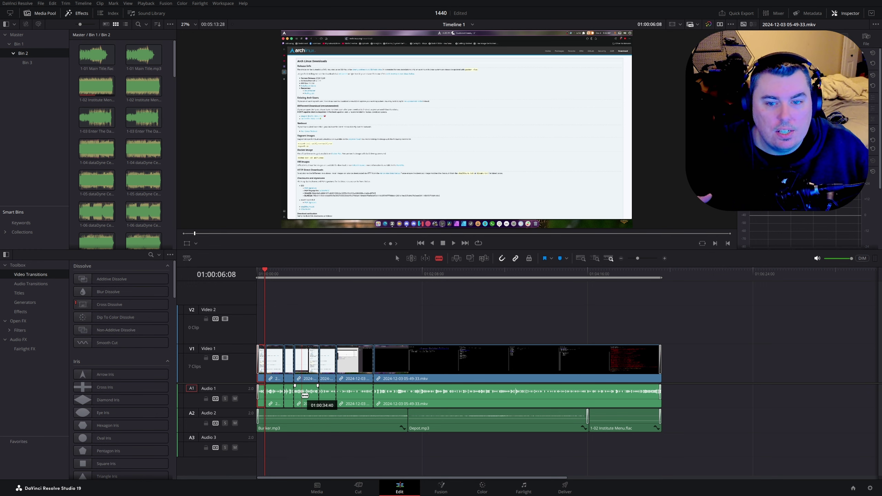
drag(305, 395, 305, 395)
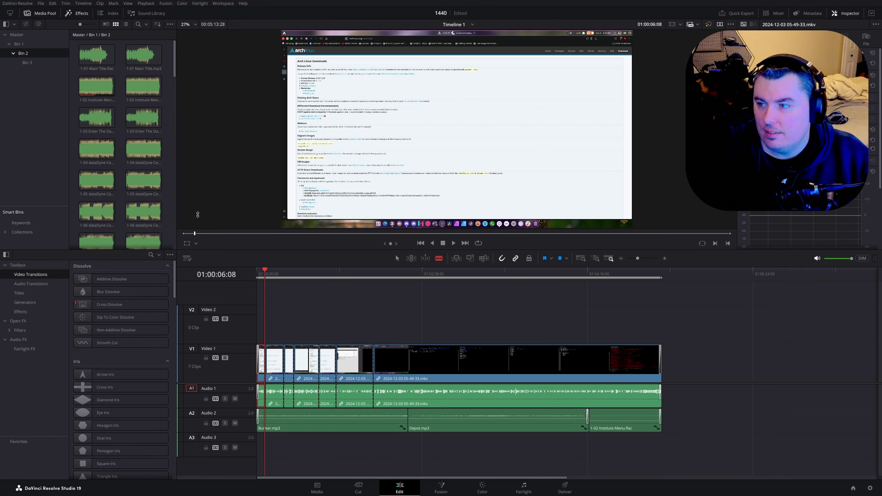
key(alt+Tab)
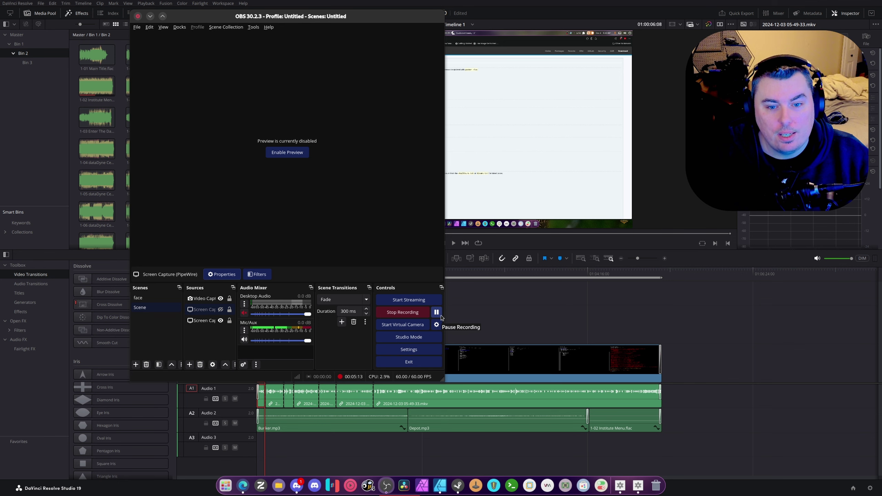
key(alt+Tab)
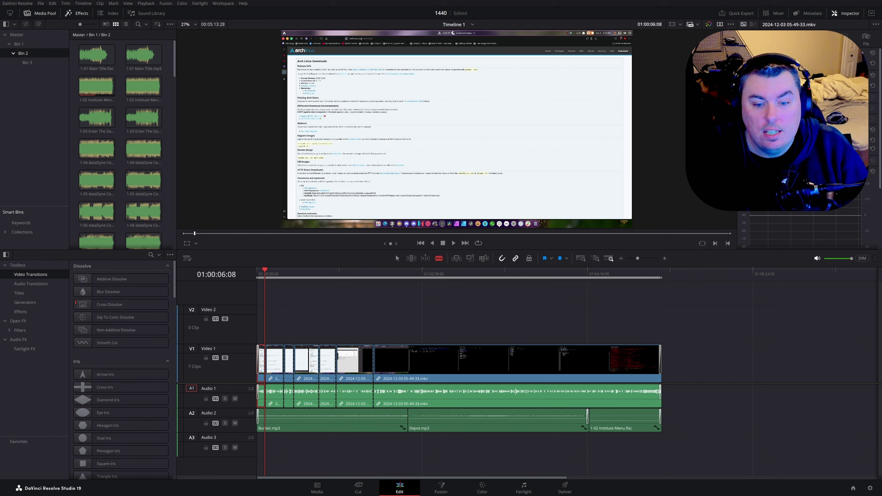
- Zoom the seven-clip timeline in and out, then move to the Deliver page
click(665, 258)
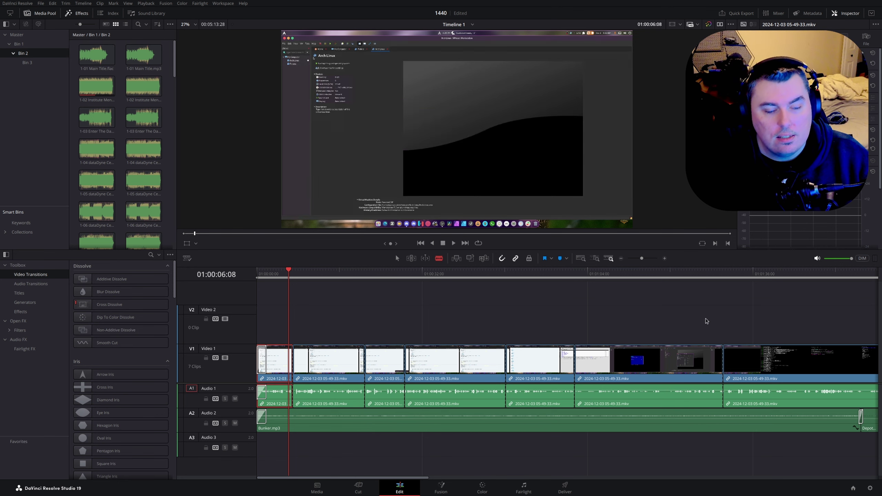
click(621, 259)
click(621, 259)
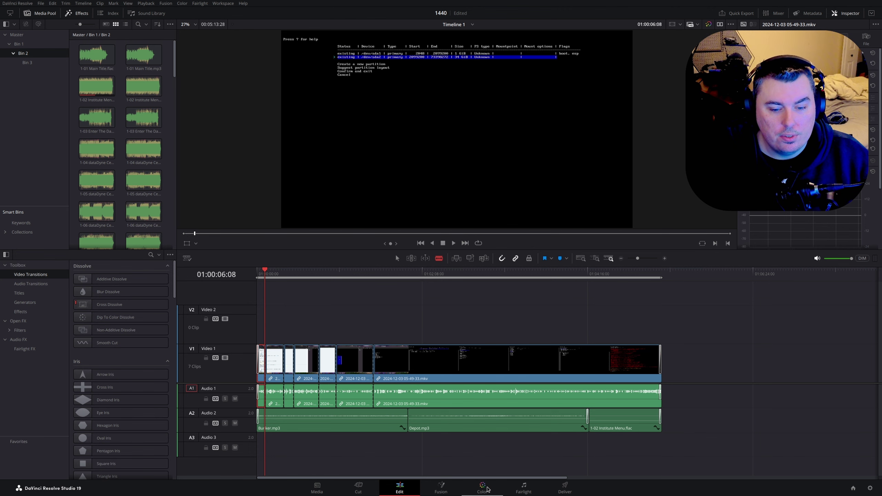
click(565, 488)
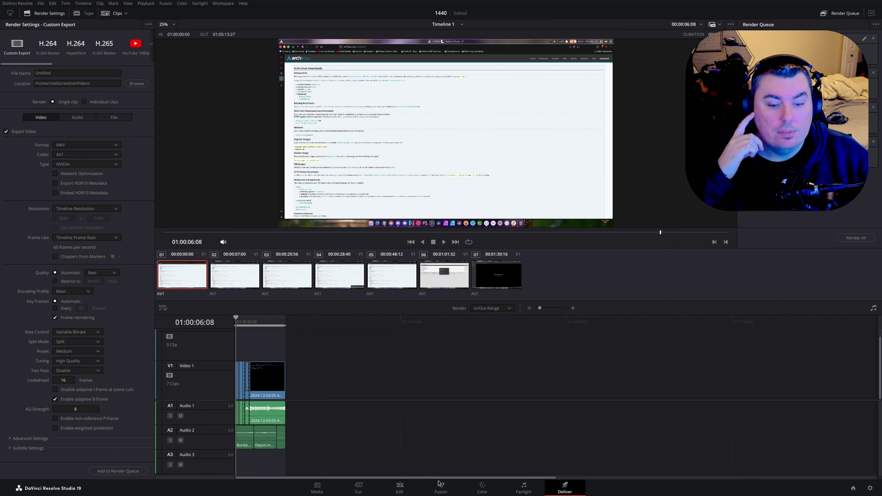
- On the Fairlight page, inspect the Audio 2 music clip's options menu without changes
click(524, 486)
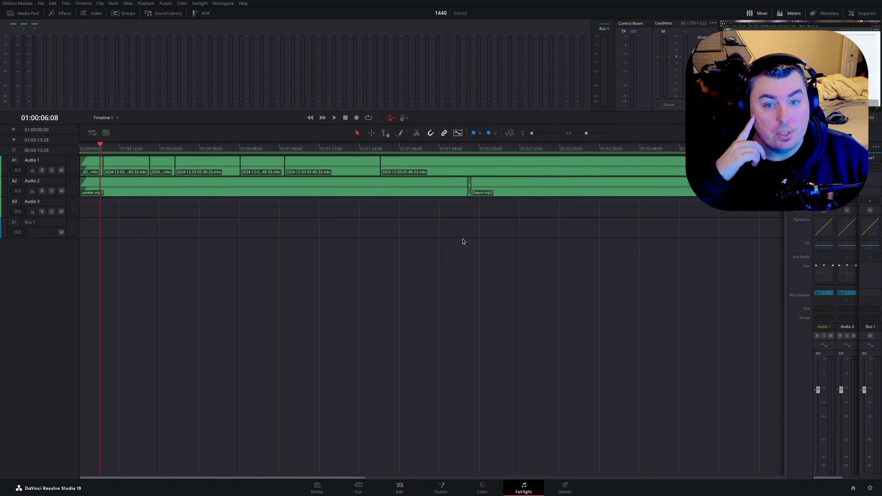
right_click(222, 237)
click(219, 200)
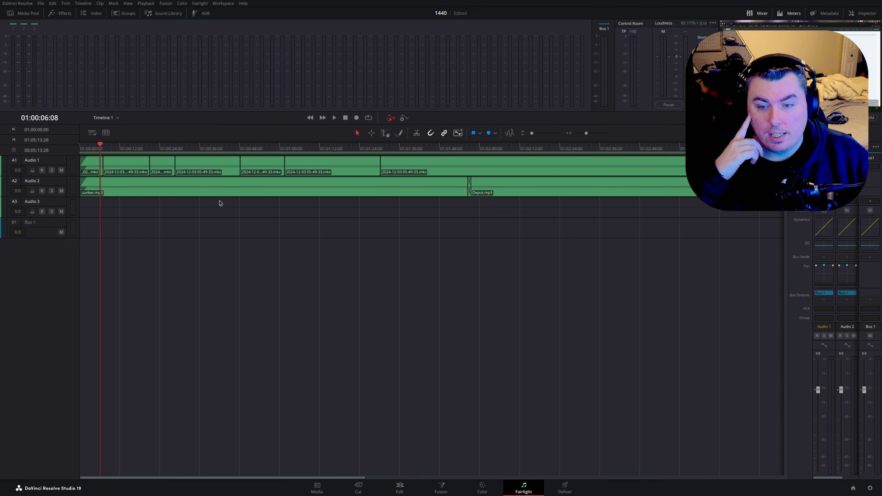
right_click(214, 190)
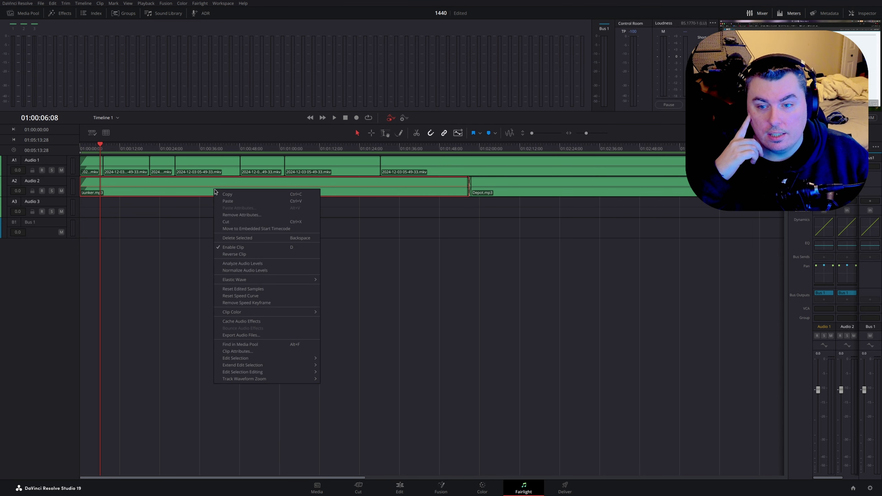
click(350, 228)
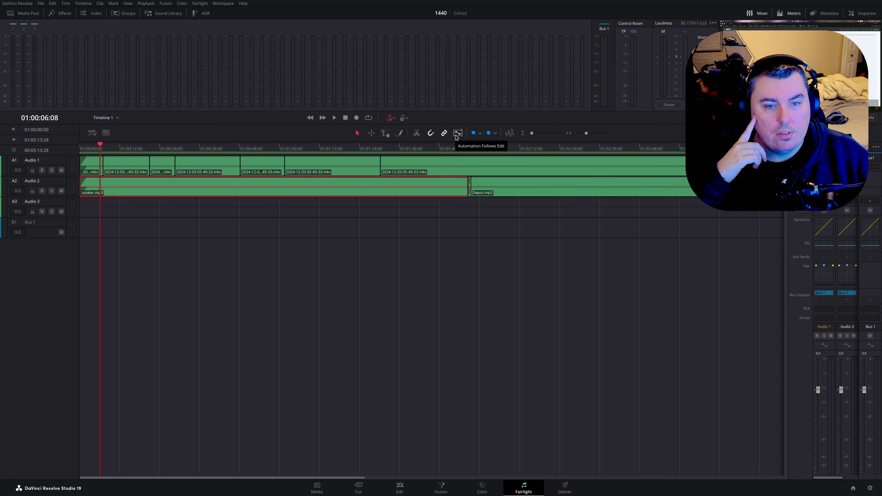
- Mark a range from about 01:01:09 to 01:02:34 with the Range tool, then clear it
click(372, 134)
drag(310, 266, 595, 267)
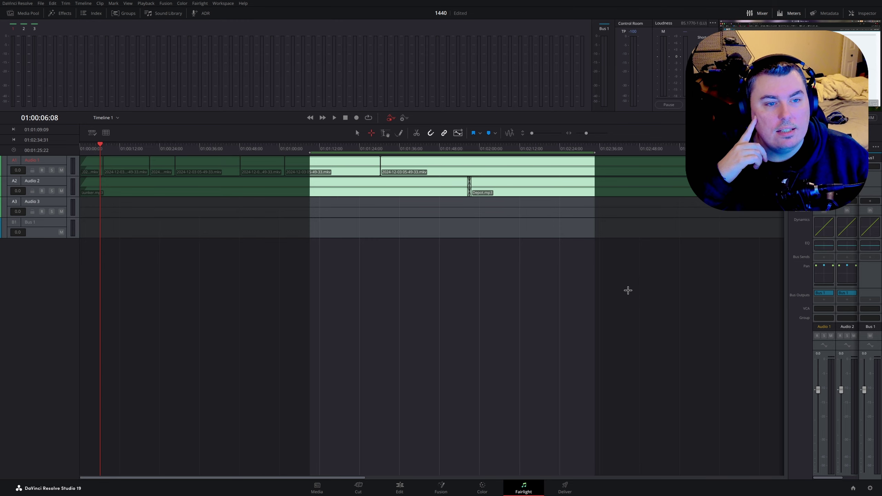
click(628, 290)
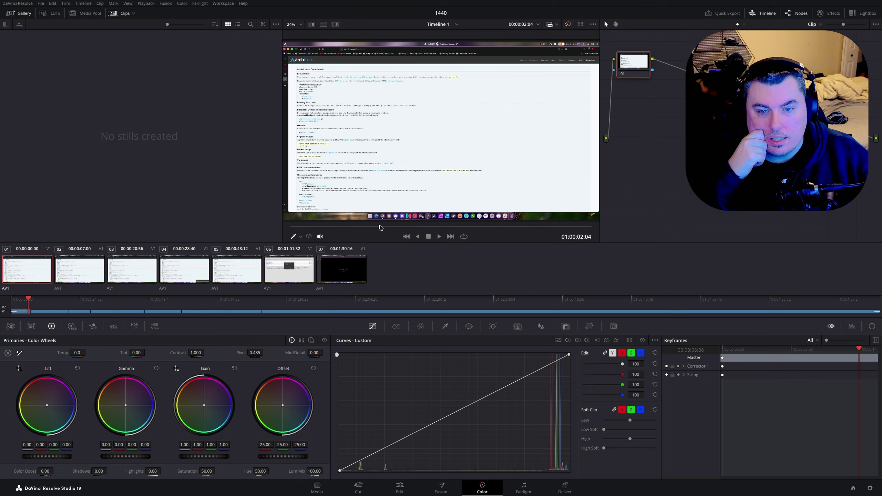
- Give clip 07 Gain 3.12 and Offset 32.95 in Primaries, then load clip 05
drag(381, 228, 429, 231)
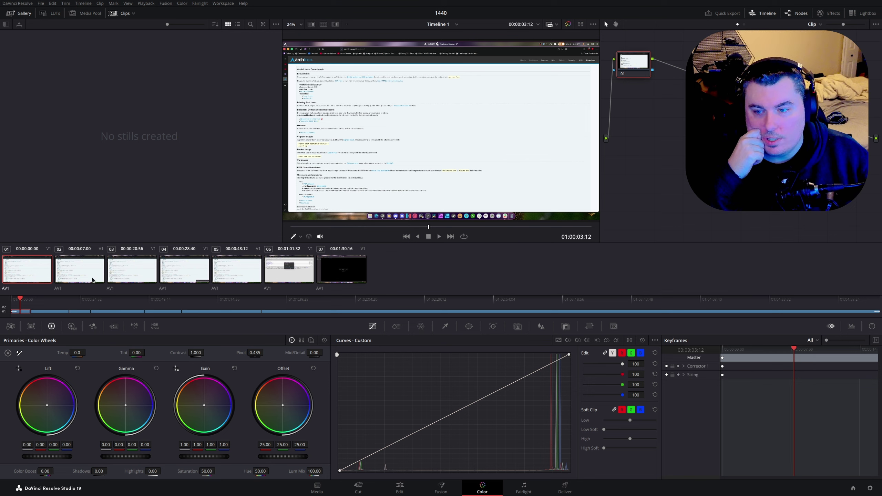
click(138, 280)
click(349, 273)
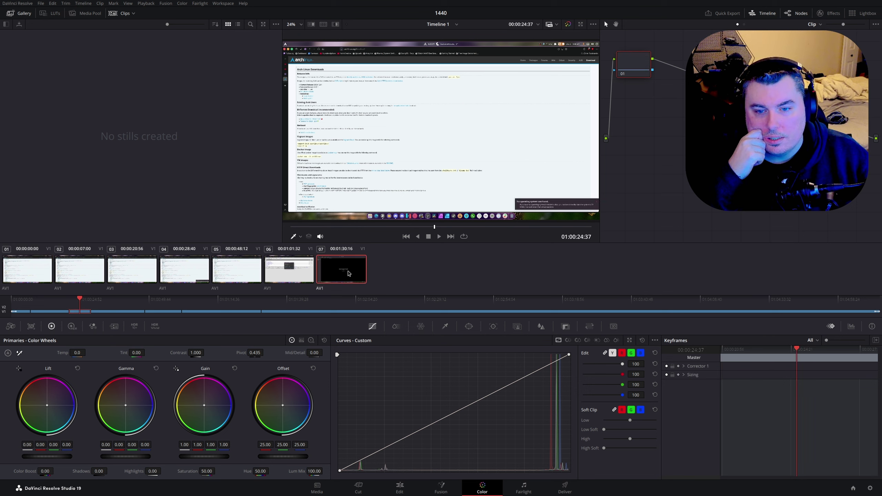
drag(403, 230, 421, 227)
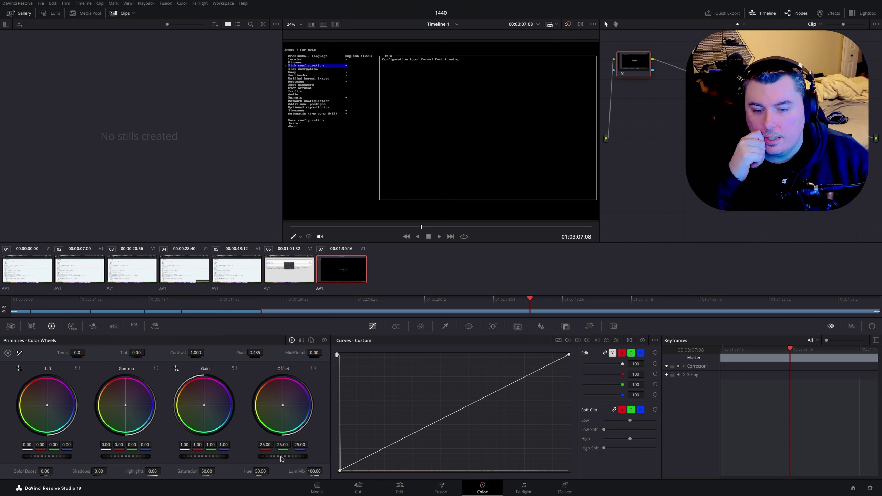
mouse_move(281, 458)
mouse_down()
mouse_move(306, 457)
mouse_move(295, 456)
mouse_up()
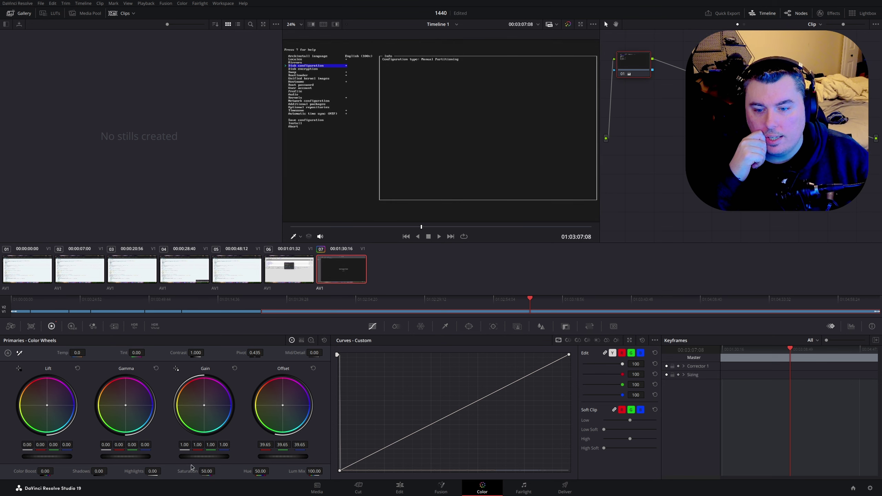
mouse_move(193, 457)
mouse_down()
mouse_move(179, 457)
mouse_move(206, 457)
mouse_up()
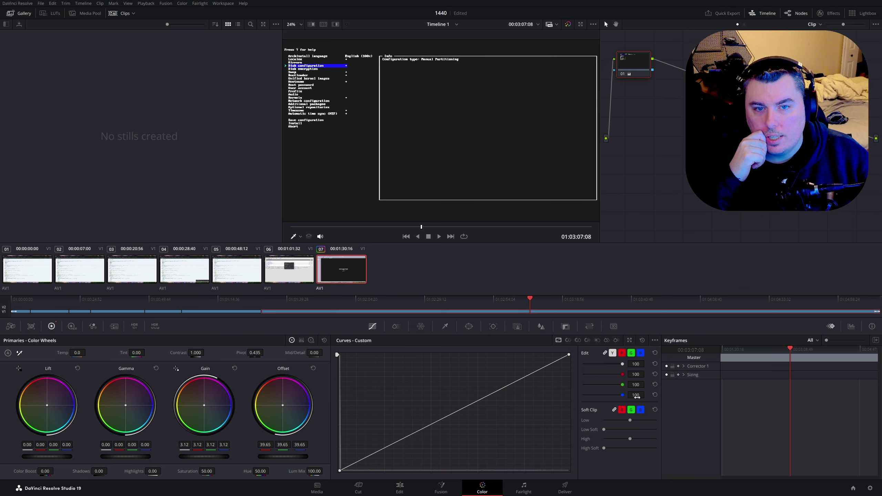
drag(293, 457, 288, 458)
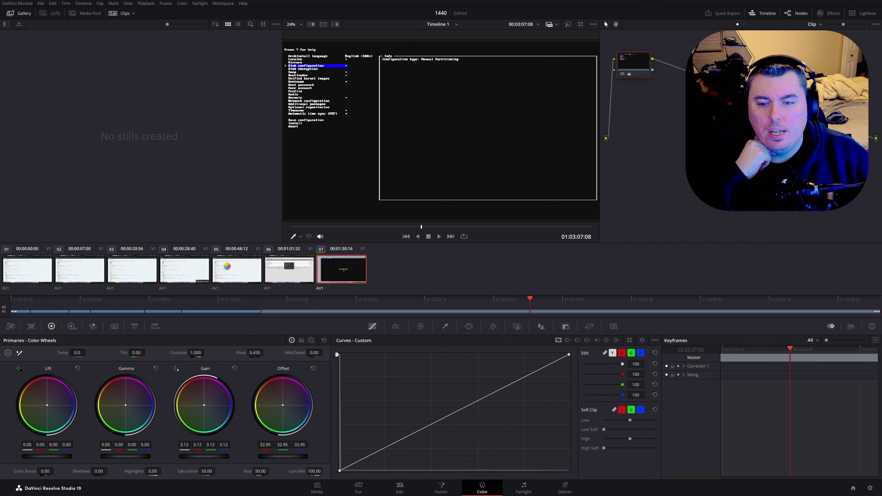
click(228, 269)
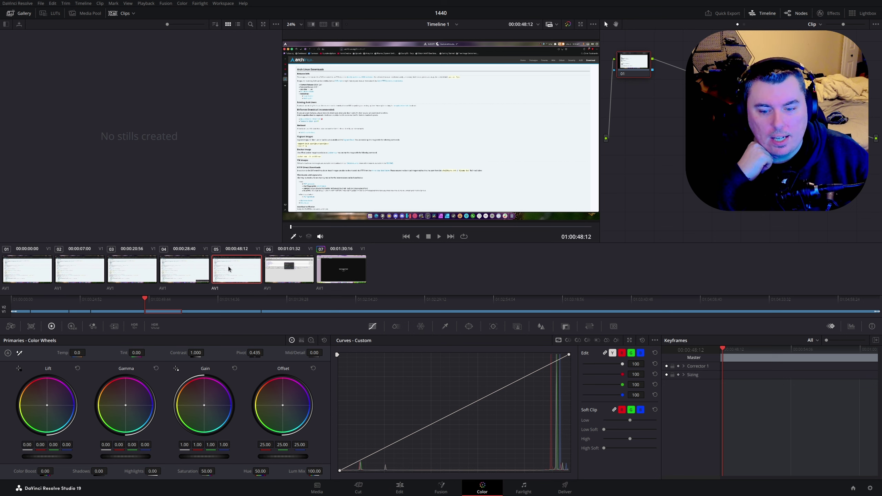
- Step through clips 02 to 07, then scrub clip 07 to the boot log at 01:01:41:12
click(357, 273)
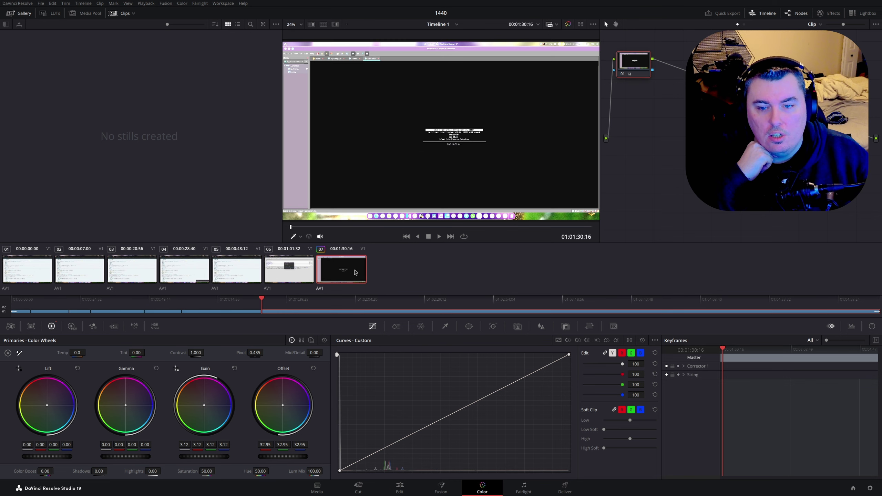
click(309, 271)
click(184, 269)
click(130, 270)
click(81, 268)
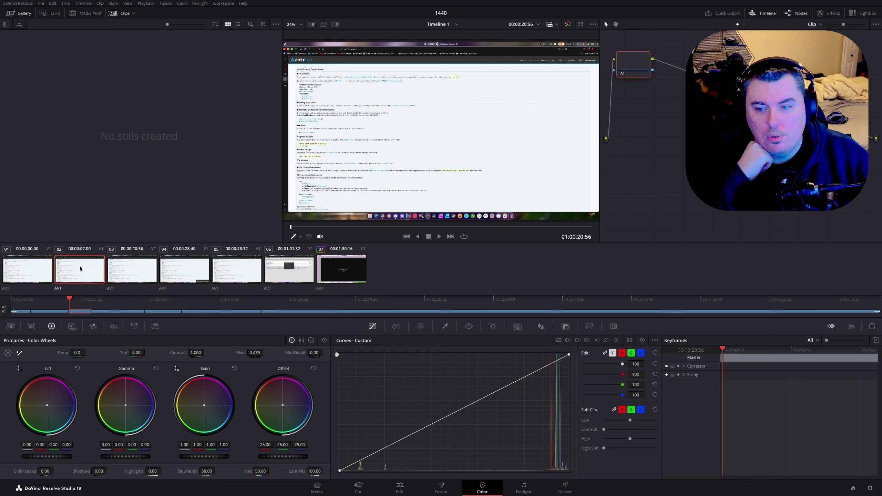
click(28, 270)
click(87, 271)
click(153, 272)
click(194, 272)
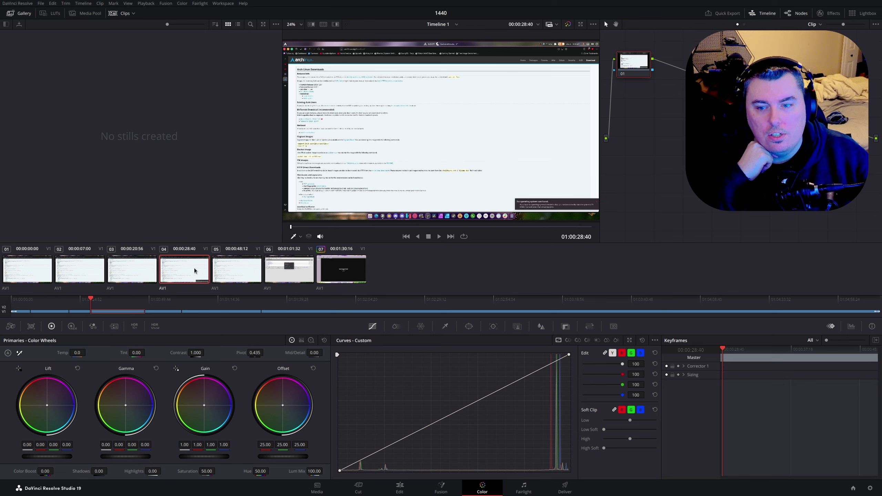
click(259, 271)
click(289, 271)
click(347, 270)
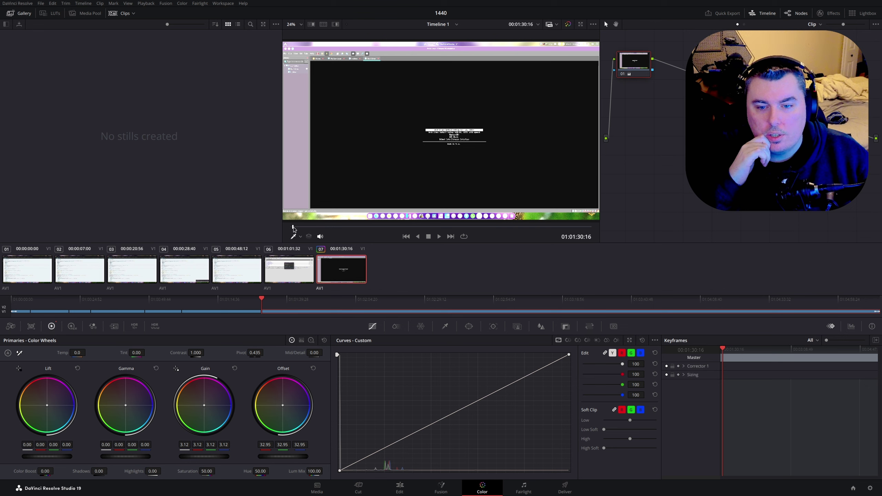
drag(292, 227, 306, 230)
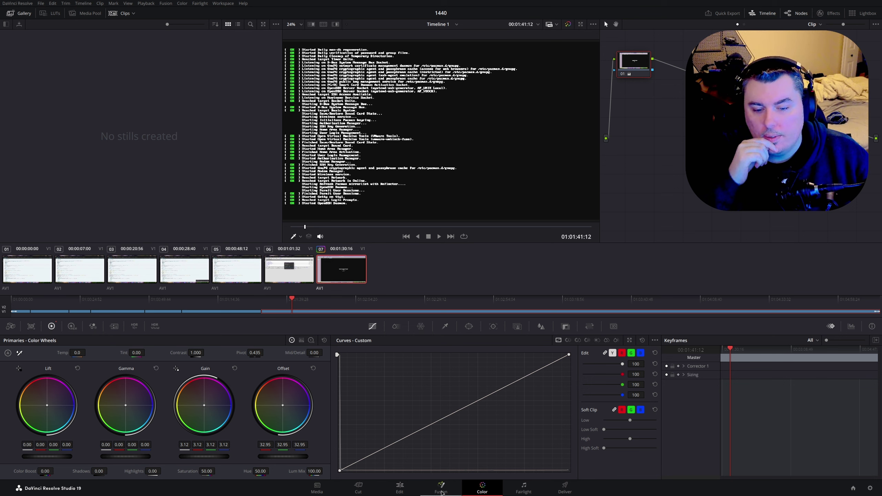
- In Fusion, browse the Nodes panel's Add Tool > Warp list, add nothing, and return to Edit
click(441, 491)
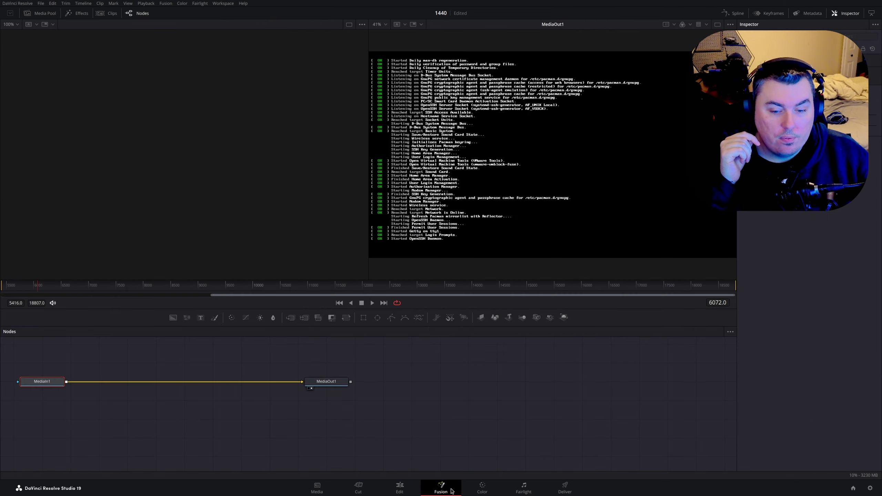
right_click(158, 393)
mouse_move(240, 275)
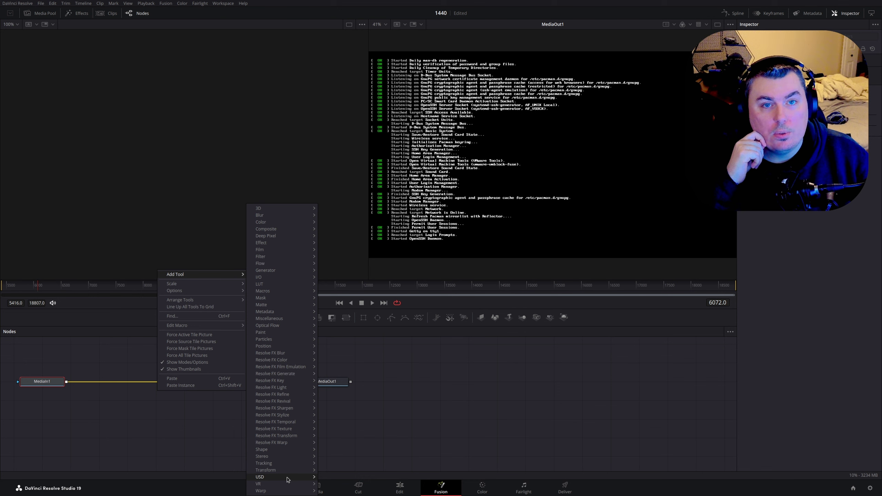
mouse_move(289, 491)
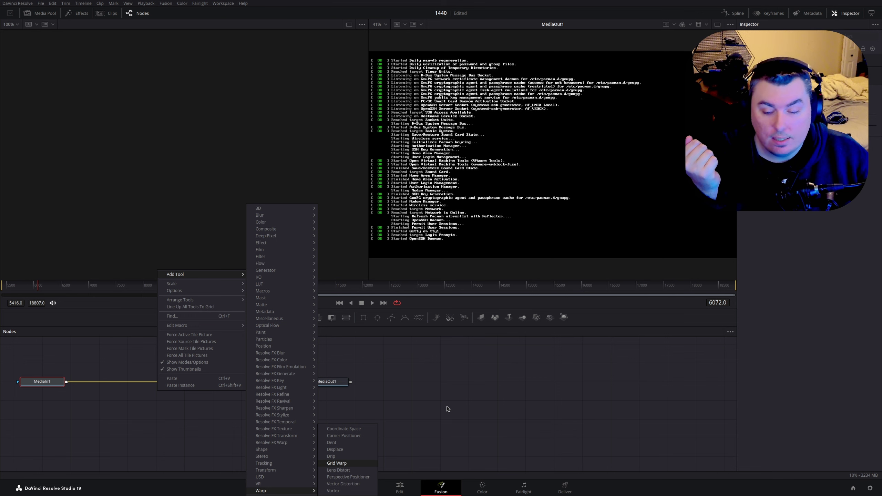
click(416, 489)
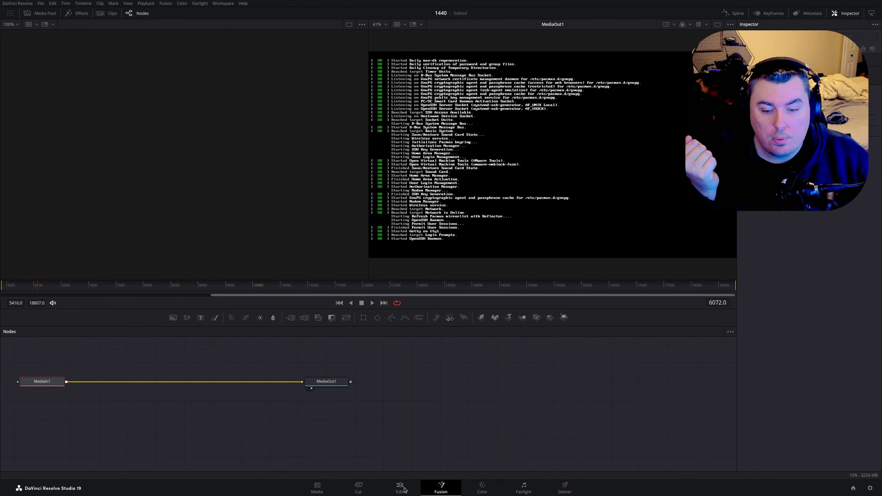
click(406, 490)
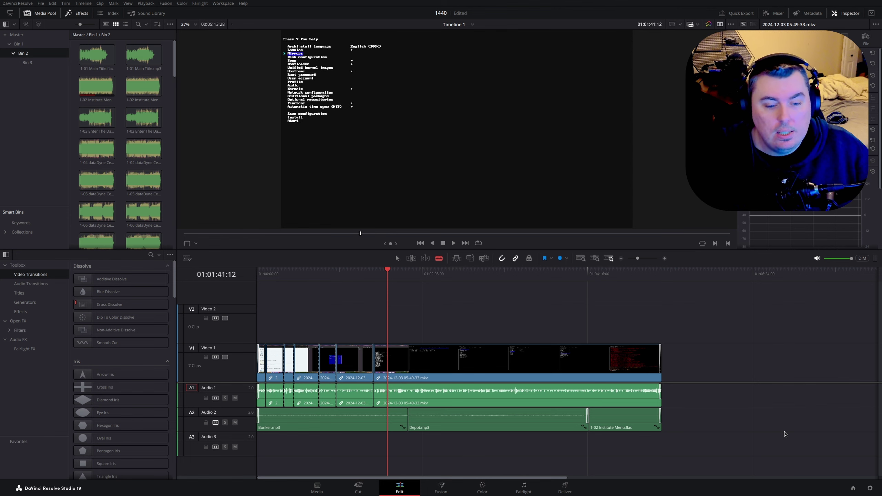
- Show the Deliver page render settings for the whole timeline (MKV, AV1, NVIDIA), then switch to OBS
click(565, 488)
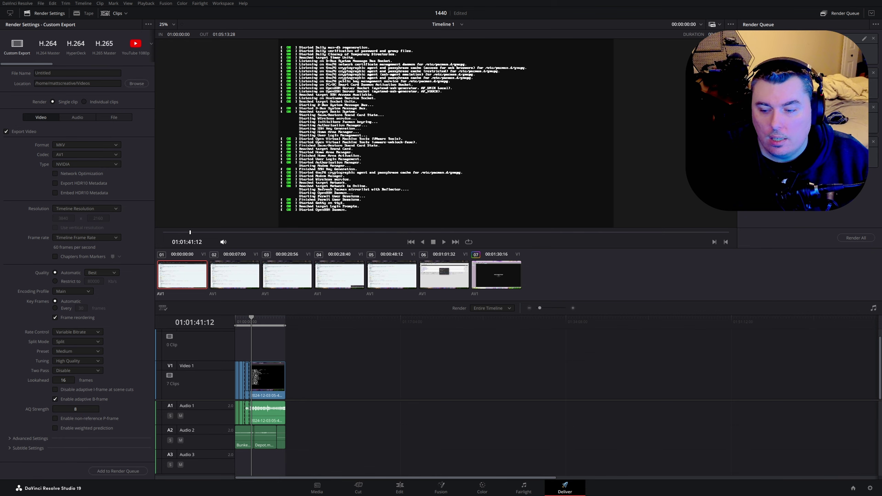
key(alt+Tab)
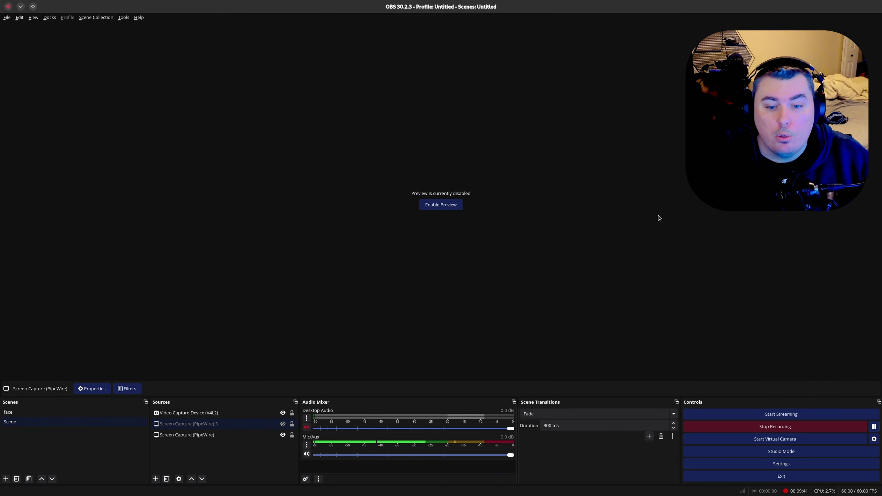
- Restore the OBS window and relaunch OBS from the dock, dismissing the already-running warning
drag(449, 28, 440, 112)
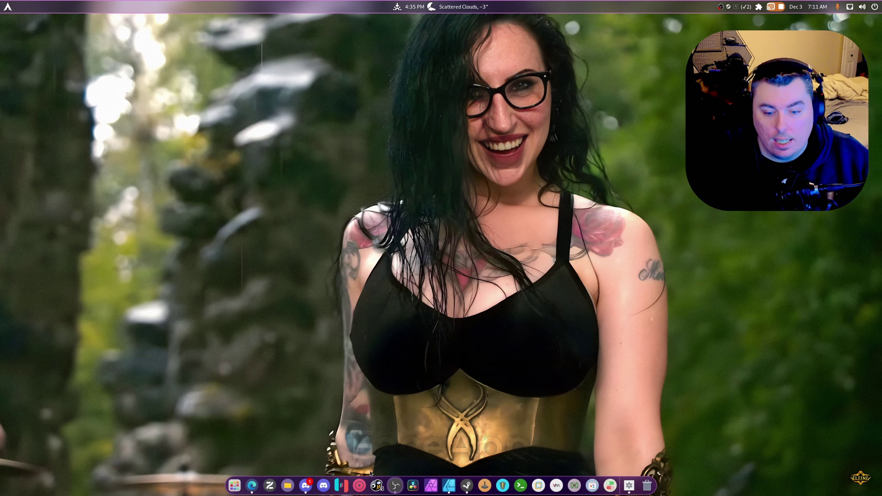
right_click(395, 485)
click(371, 416)
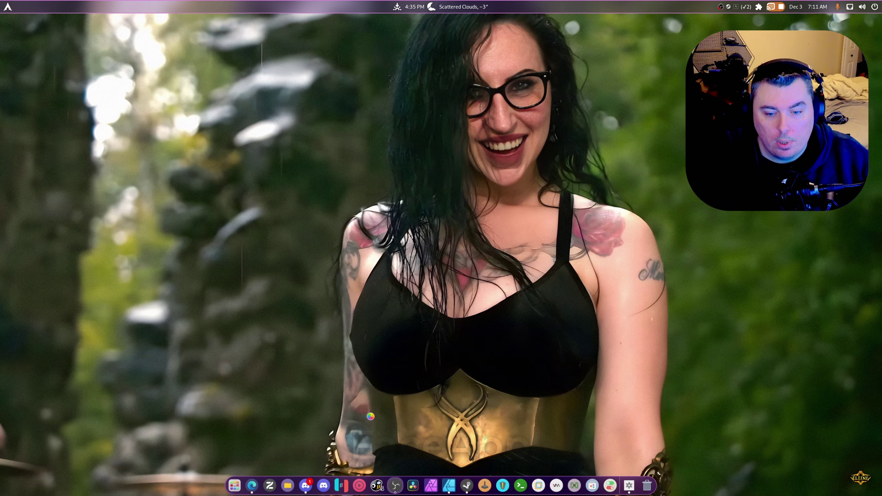
click(128, 74)
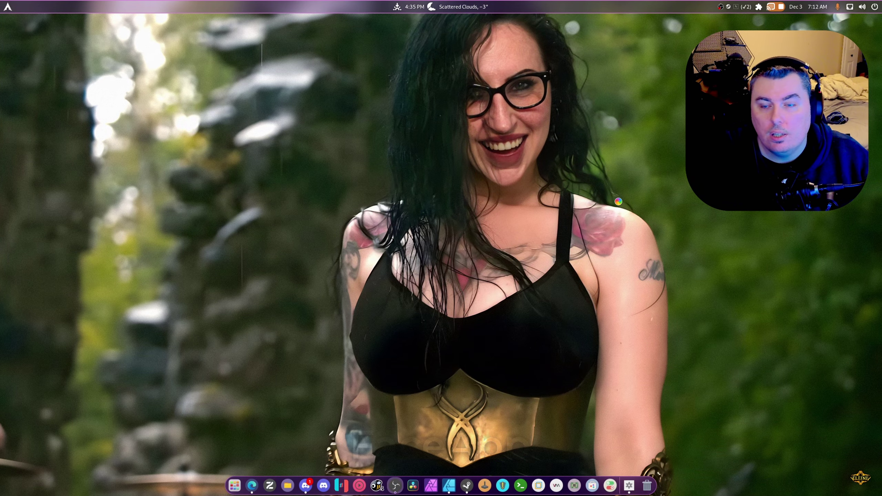
- Disable the canvas preview and bring up OBS Settings on the General page
right_click(437, 110)
click(455, 130)
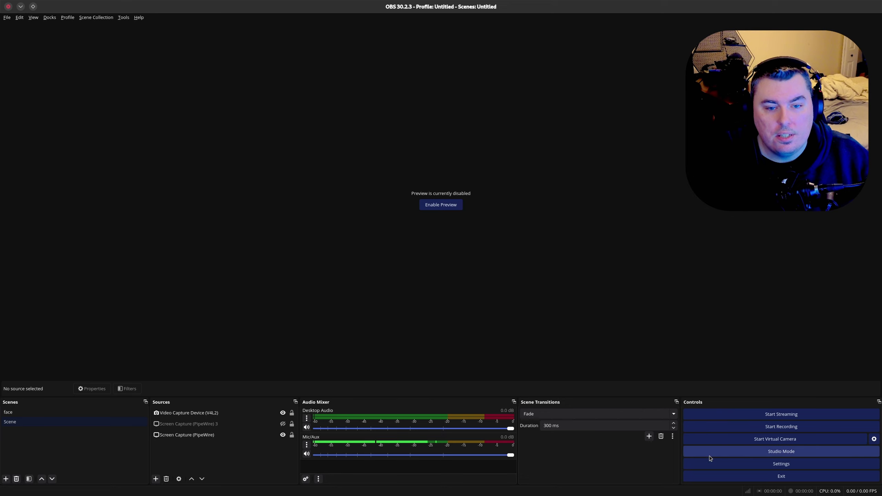
click(725, 464)
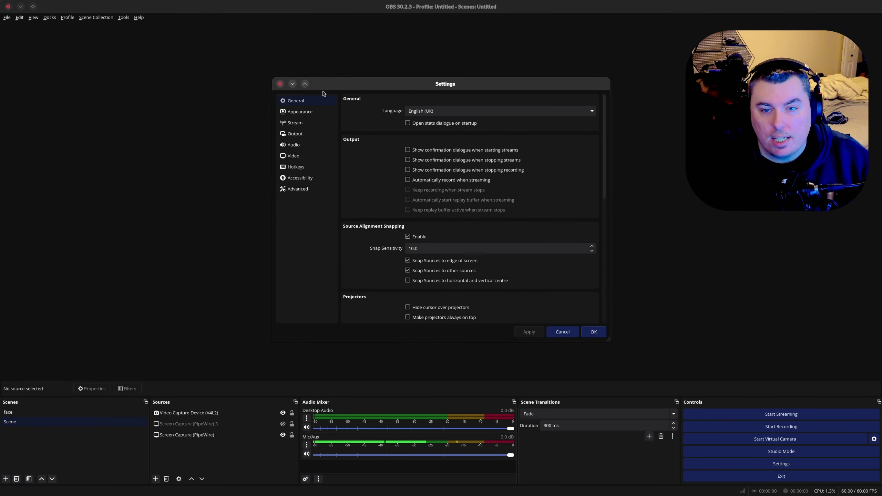
- Browse the Output Streaming, Recording and Audio tabs, then show the Video page (2560x1440, 60 FPS)
drag(323, 91, 276, 80)
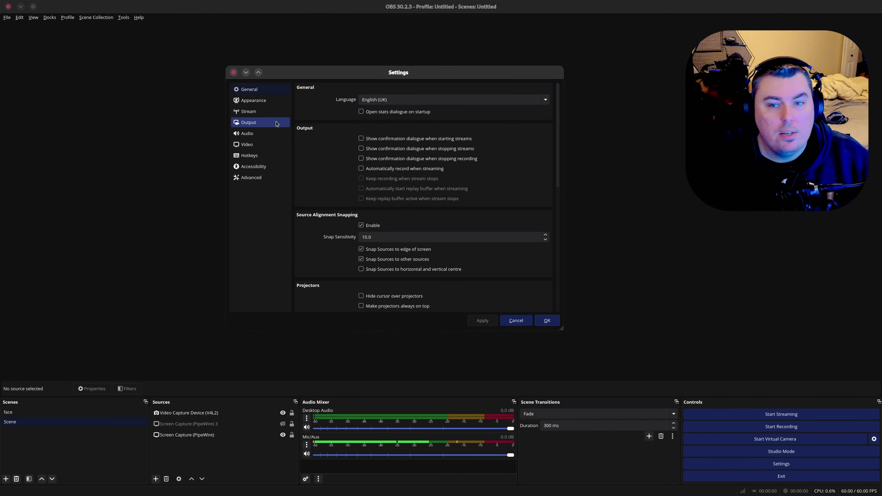
click(276, 123)
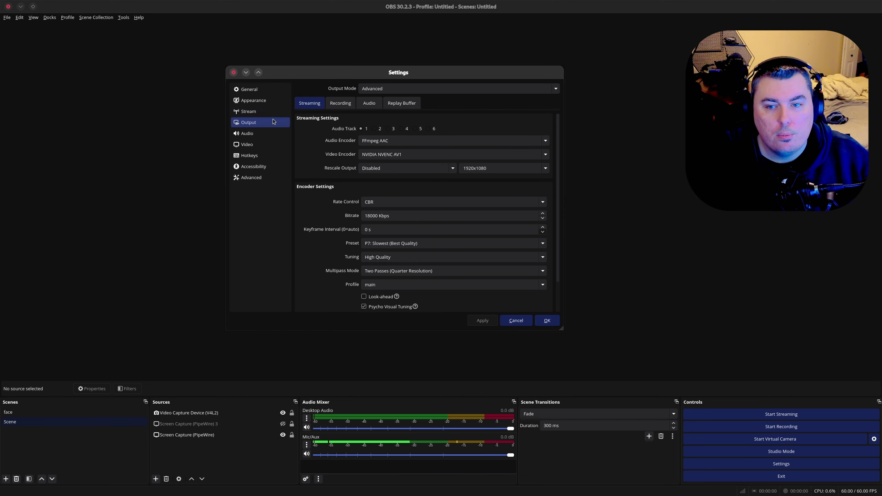
click(347, 106)
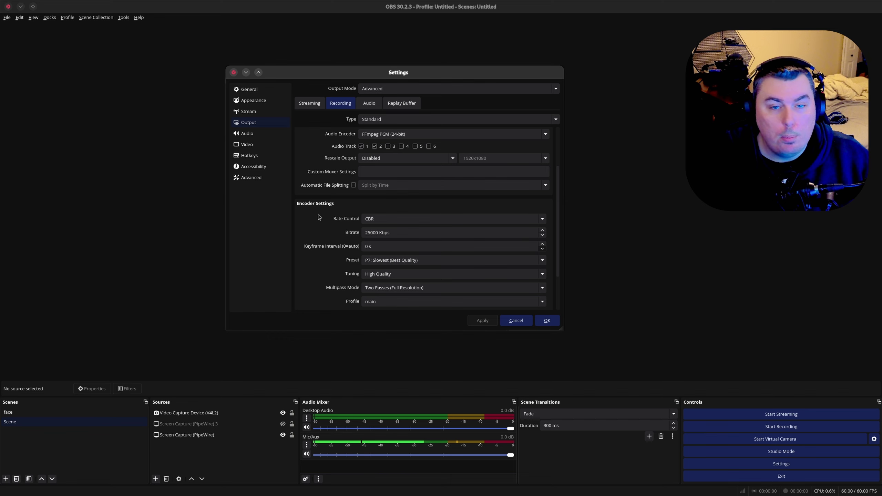
scroll(319, 218, up, 5)
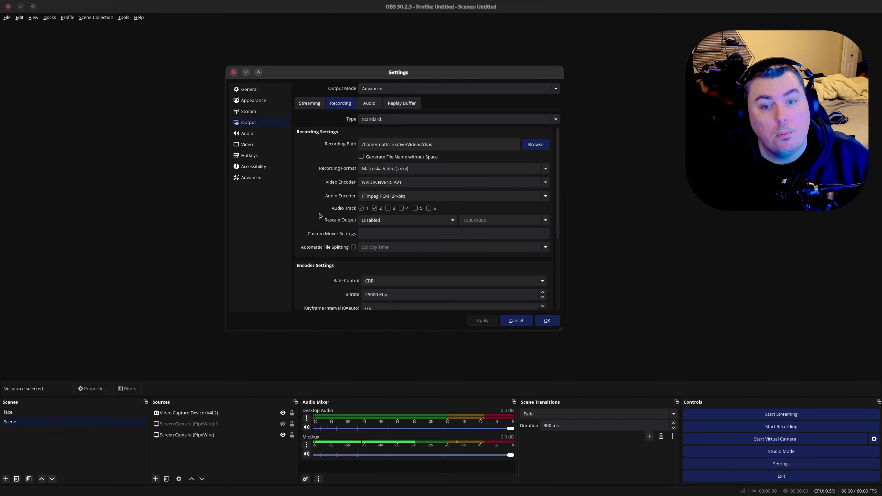
click(368, 103)
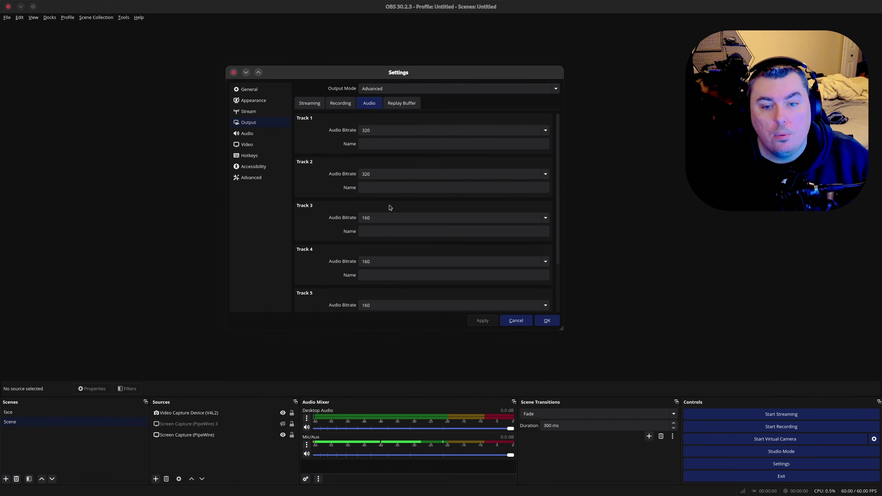
click(341, 103)
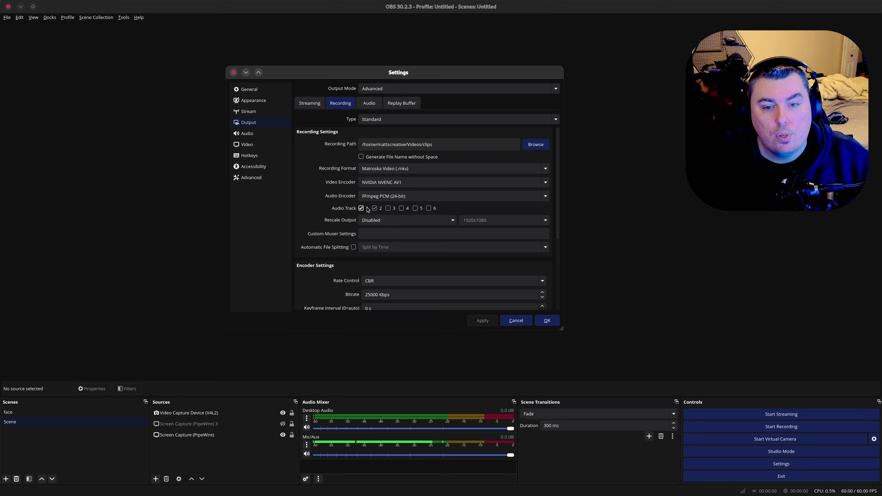
click(309, 103)
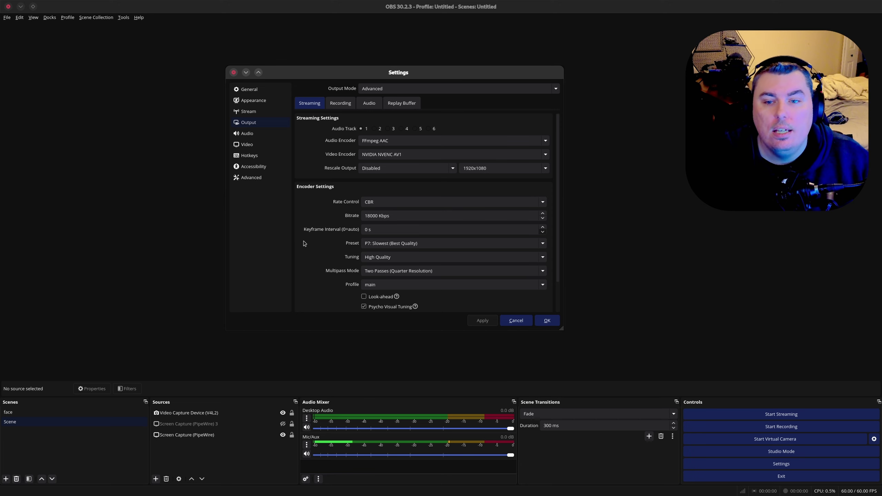
click(278, 143)
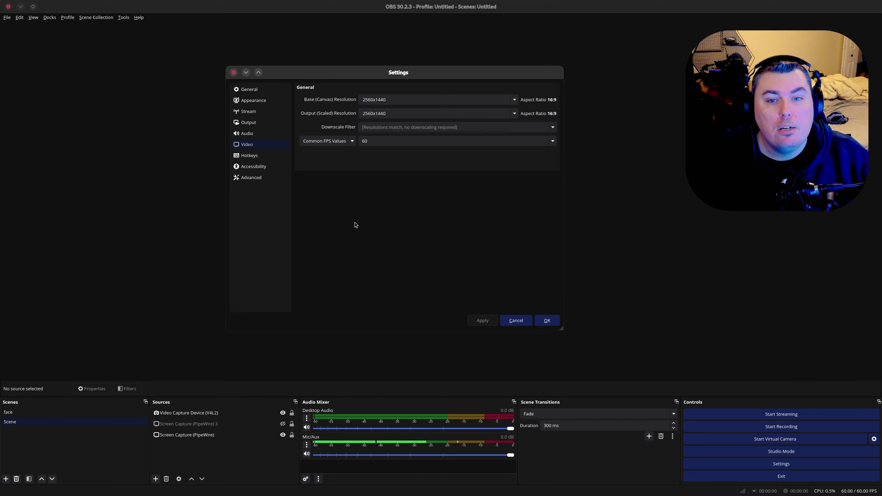
- Check the 48 kHz stereo Audio settings page and cancel Settings without changes
click(247, 134)
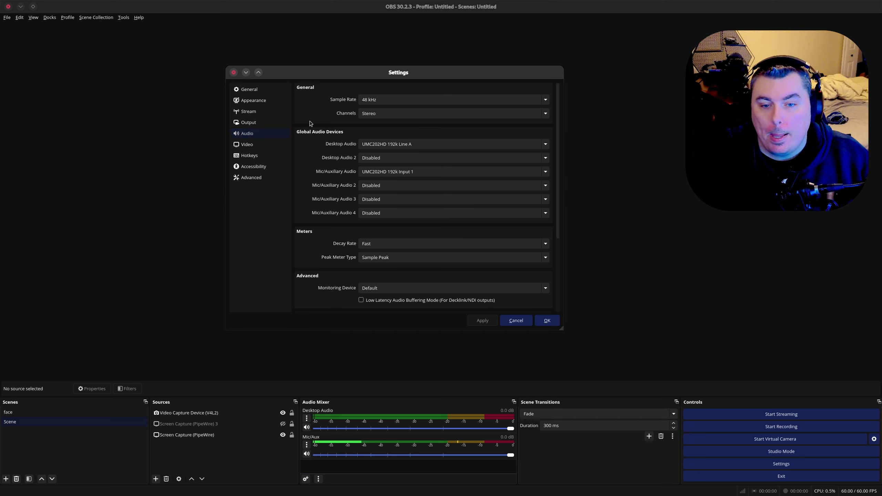
click(517, 320)
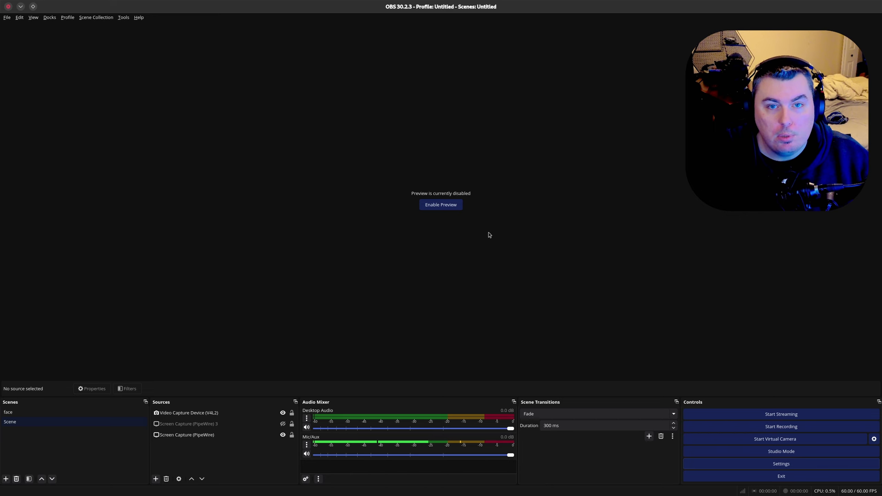
- Add an Audio Output Capture (PulseAudio) source named 'Music' using the UMC202HD 192k Line A device
click(306, 480)
click(616, 243)
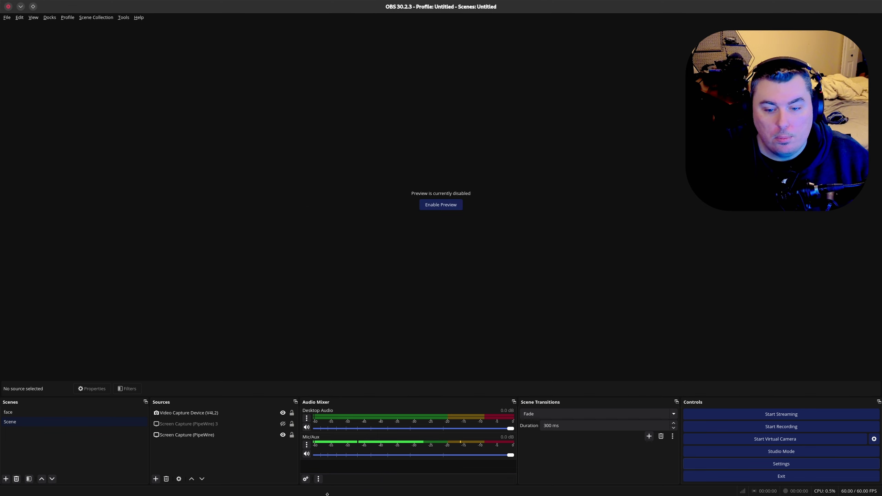
right_click(185, 459)
mouse_move(208, 439)
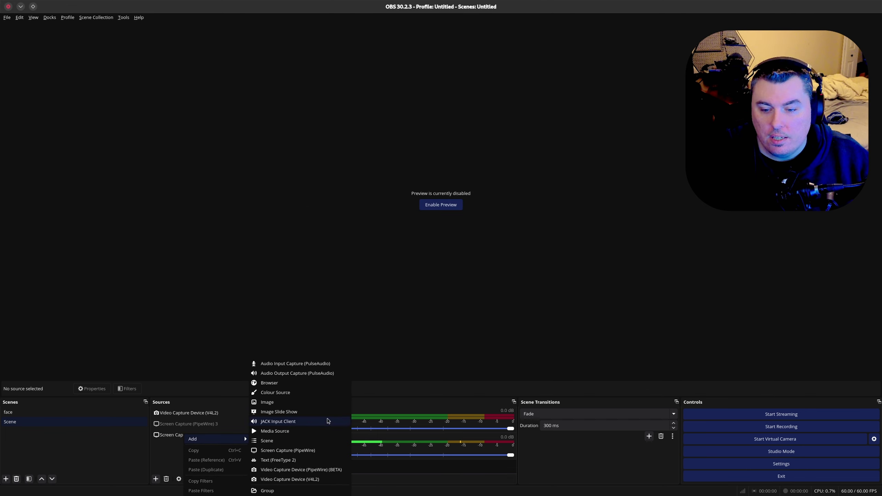
click(317, 374)
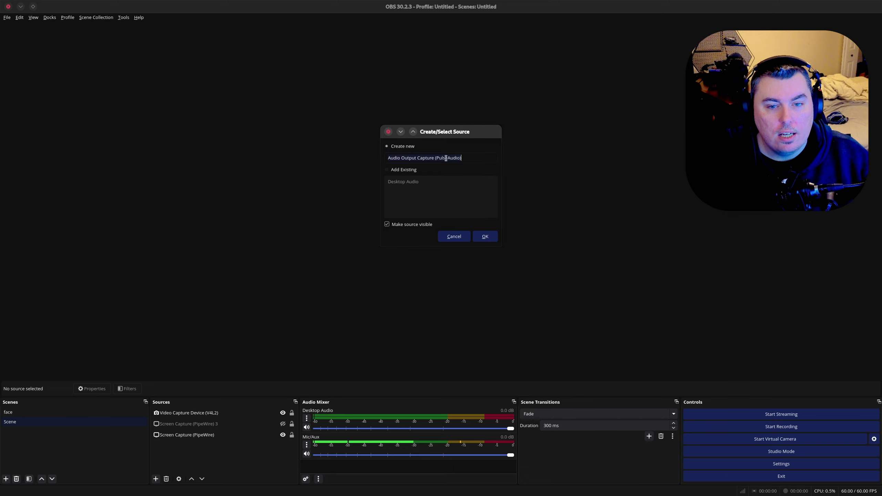
text(Music)
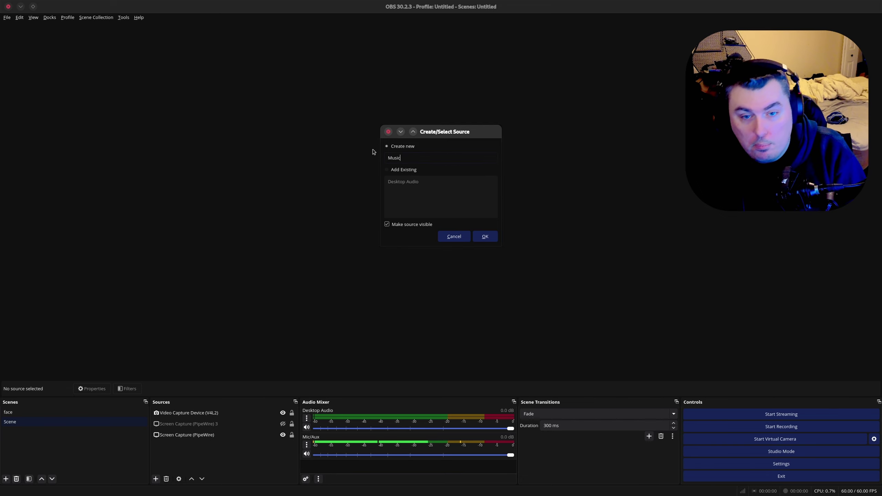
key(Return)
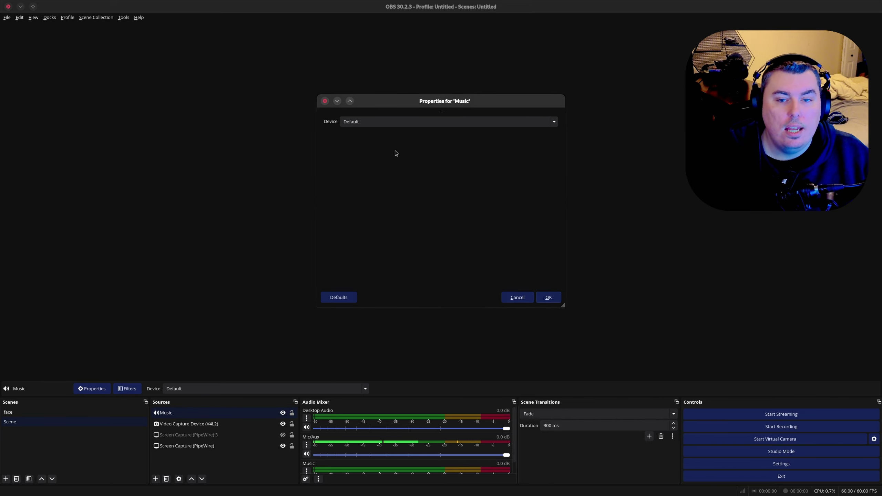
click(369, 120)
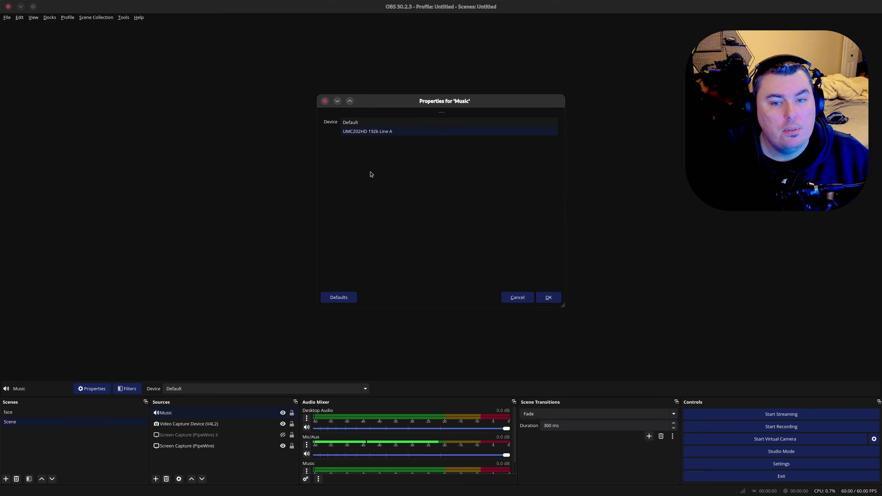
click(403, 132)
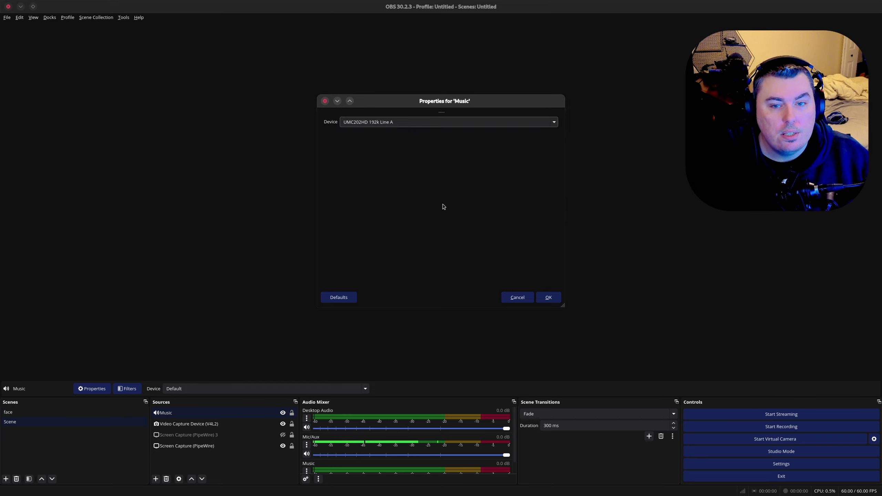
click(549, 299)
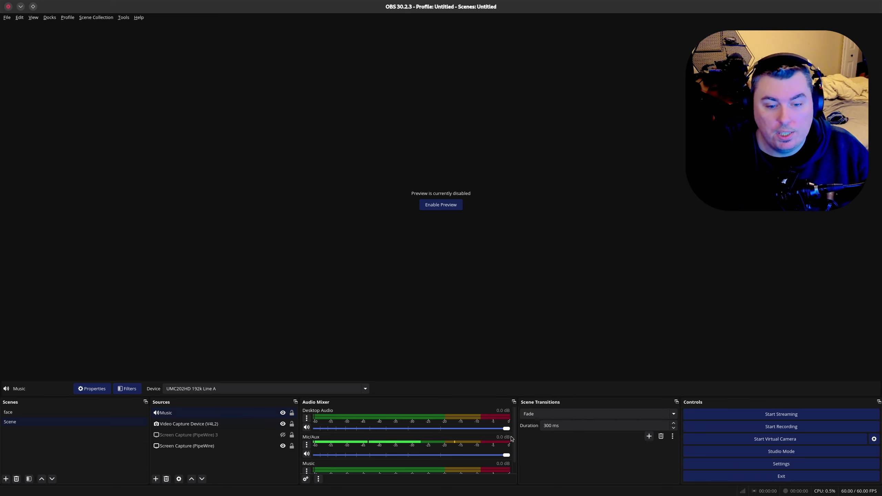
- Adjust the mixer faders so Desktop Audio reads -7.4 dB and Music reads -21.0 dB
drag(506, 428, 538, 427)
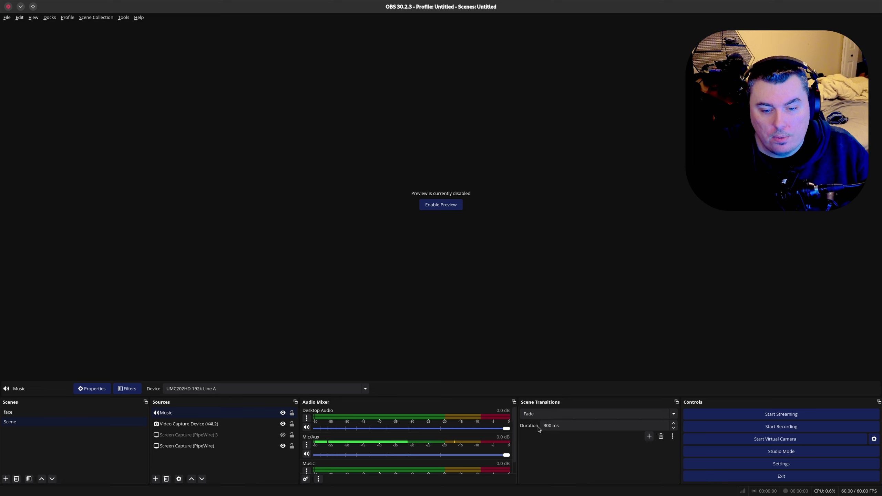
scroll(445, 462, down, 1)
drag(467, 470, 406, 469)
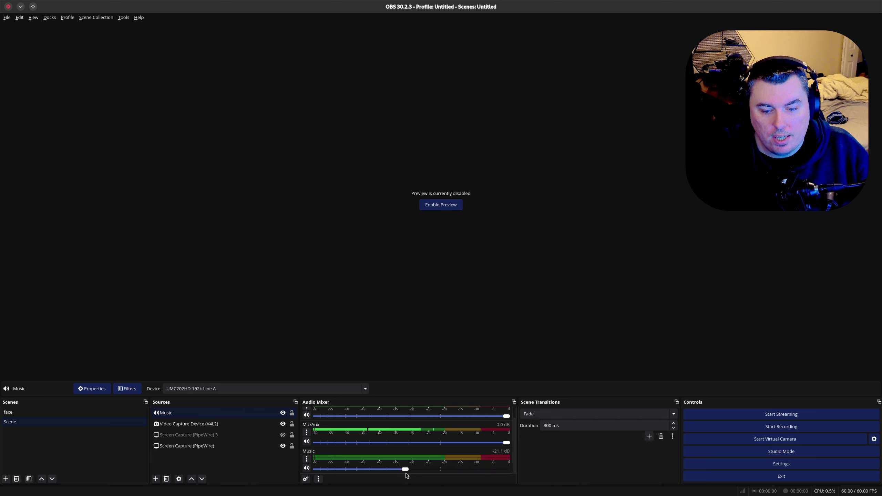
scroll(458, 441, up, 1)
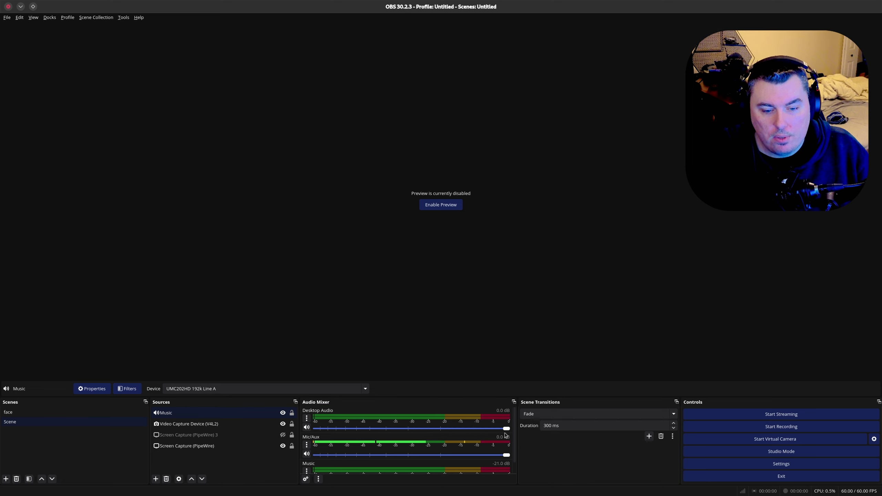
drag(502, 430, 453, 434)
scroll(453, 434, down, 1)
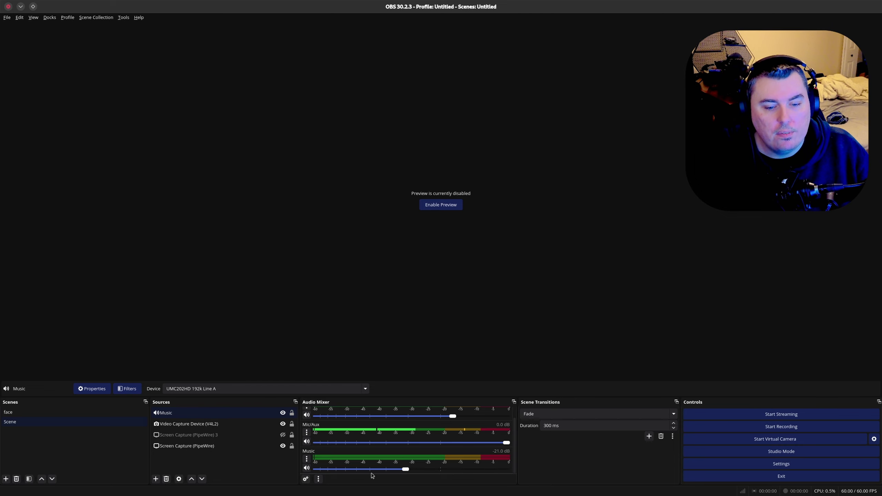
- In Advanced Audio Properties, uncheck Music on tracks 1–6 and Desktop Audio on track 1
click(306, 479)
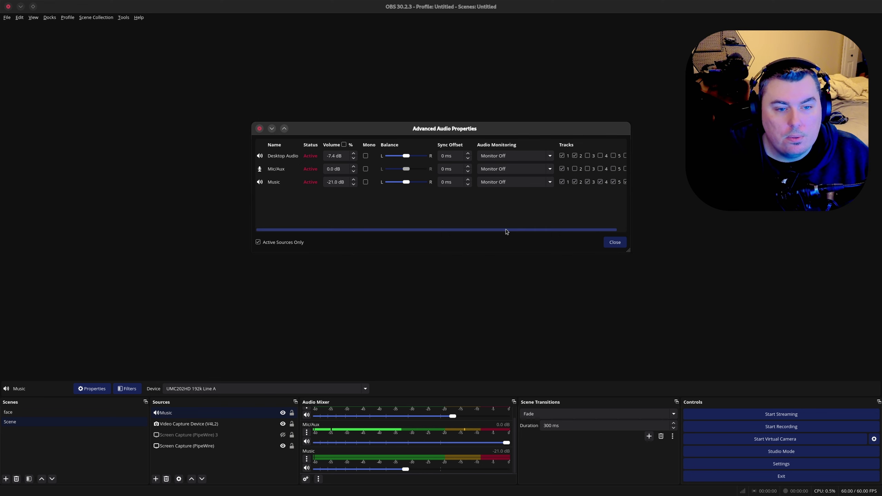
drag(506, 230, 564, 224)
click(556, 183)
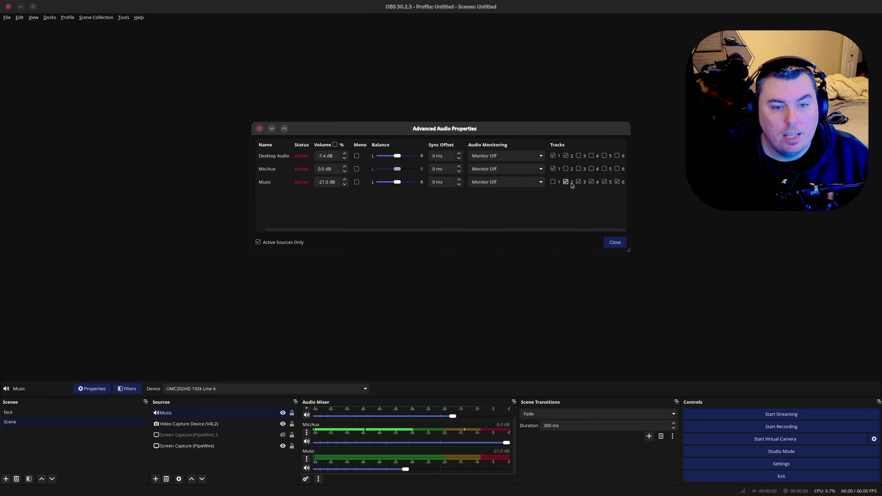
click(566, 181)
click(578, 182)
click(591, 182)
click(605, 182)
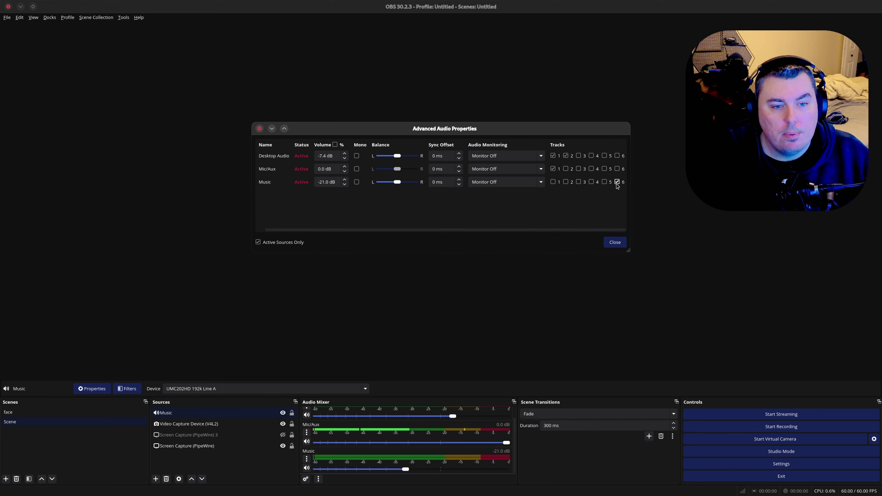
click(617, 181)
click(553, 156)
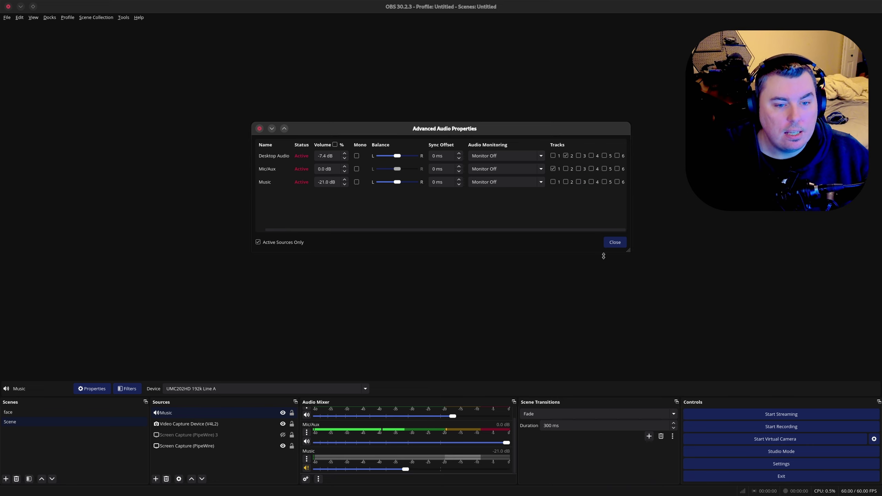
click(614, 243)
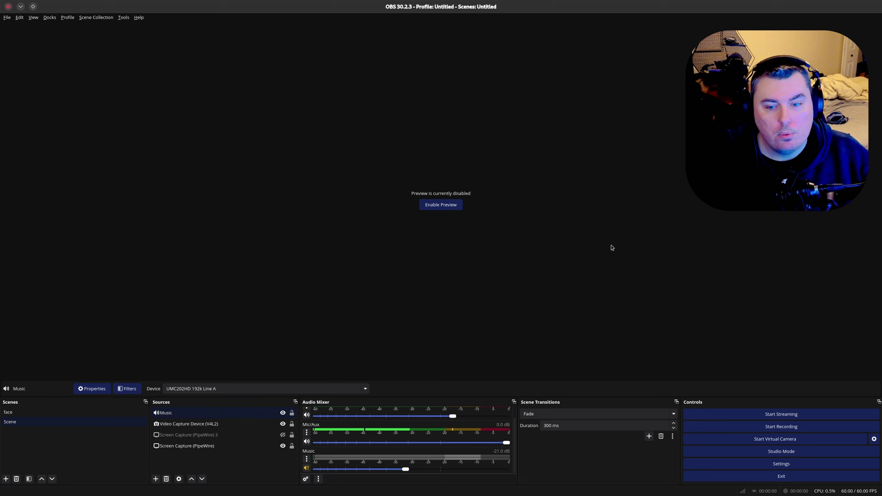
- Select the face scene, then exit OBS Studio
click(726, 467)
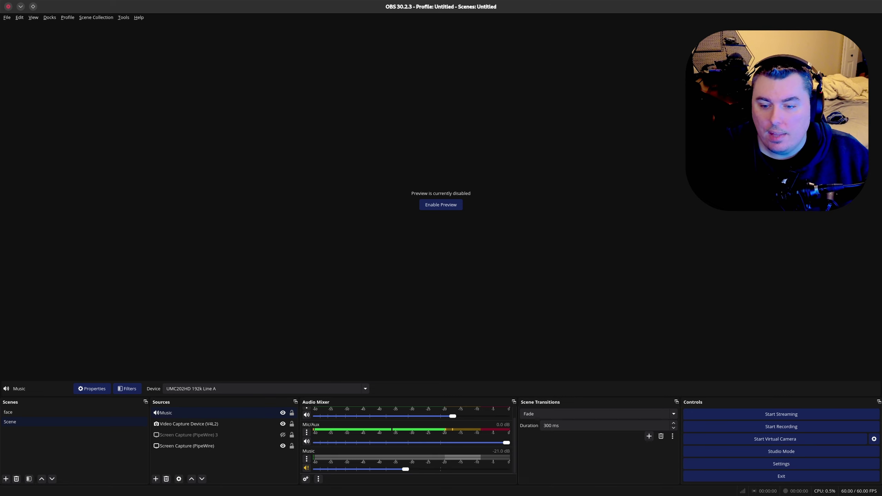
click(31, 413)
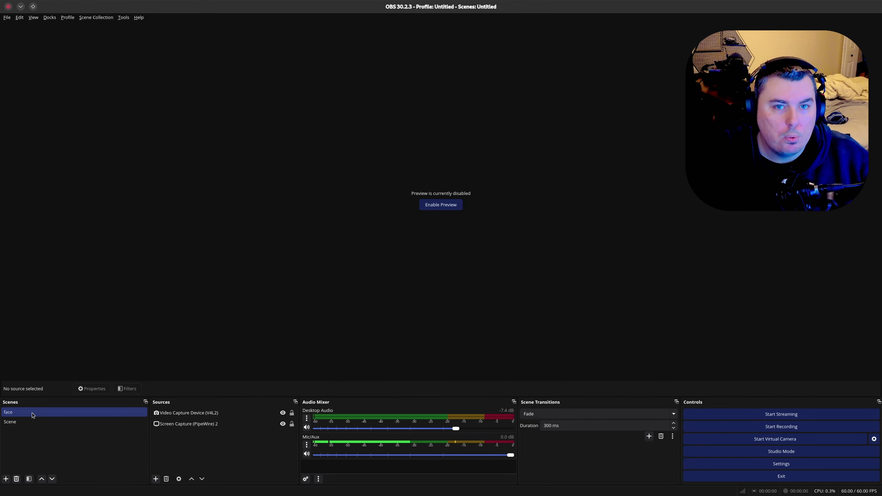
click(738, 474)
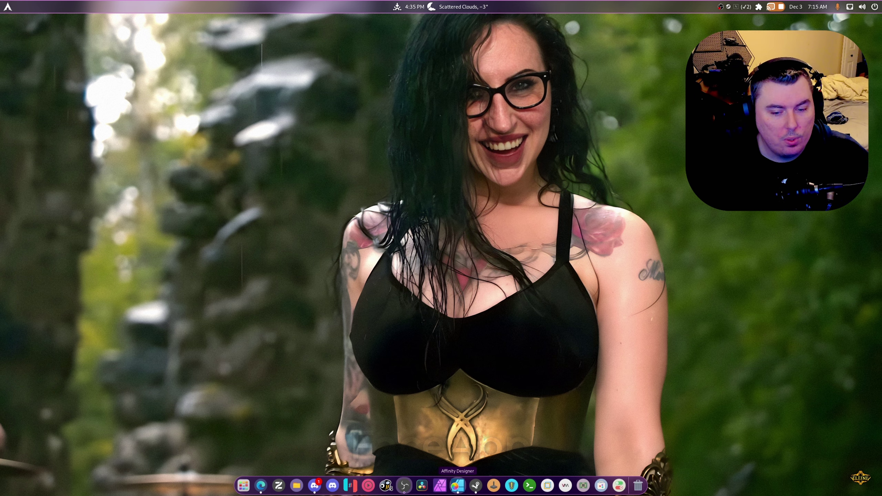
- Open and close Affinity Designer, cycle apps with Alt+Tab, and bring up the application launcher
click(458, 486)
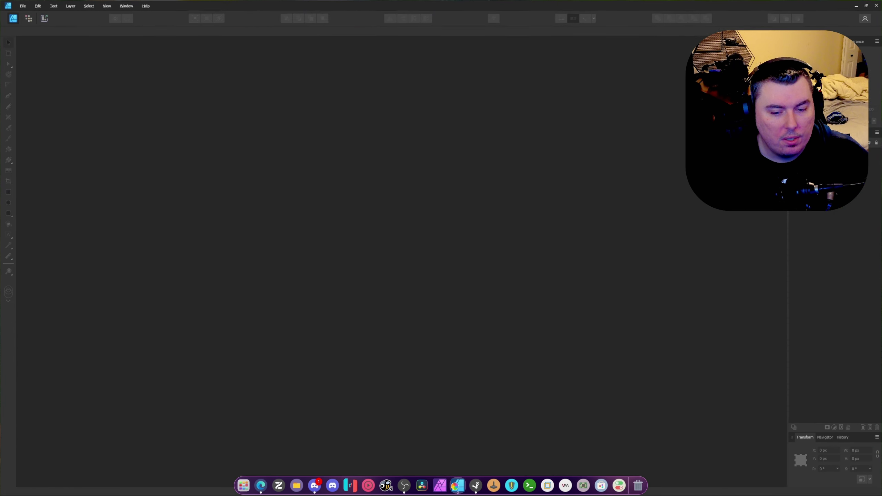
click(877, 5)
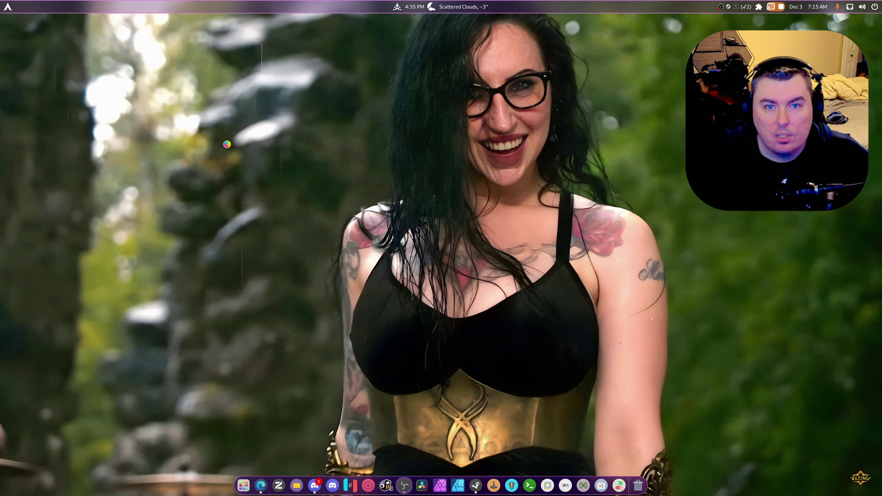
key(alt+Tab)
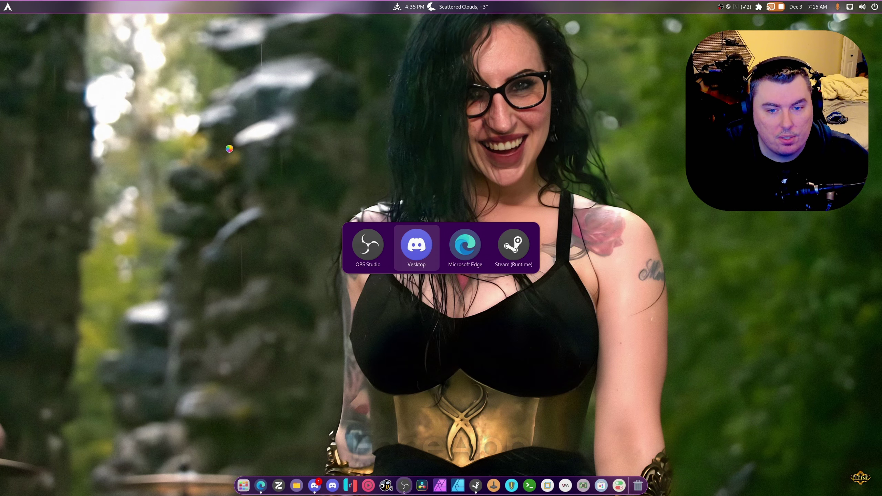
key(alt+Tab)
key(alt+Tab)
key(alt+Tab)
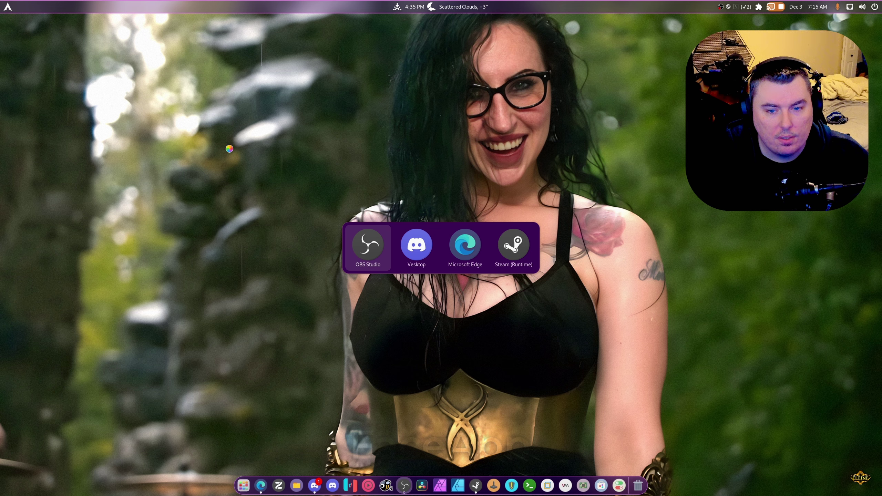
key(super)
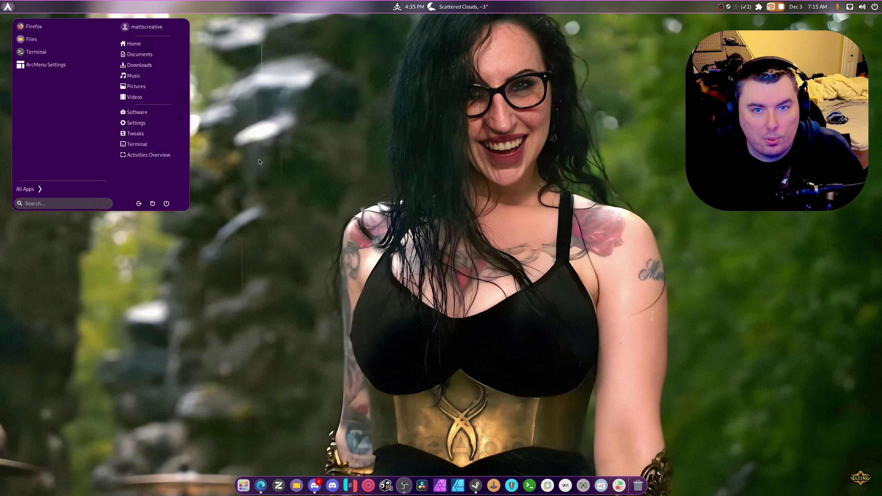
- Search 'system' in the launcher and start System Monitor on its Processes list
text(system)
key(Return)
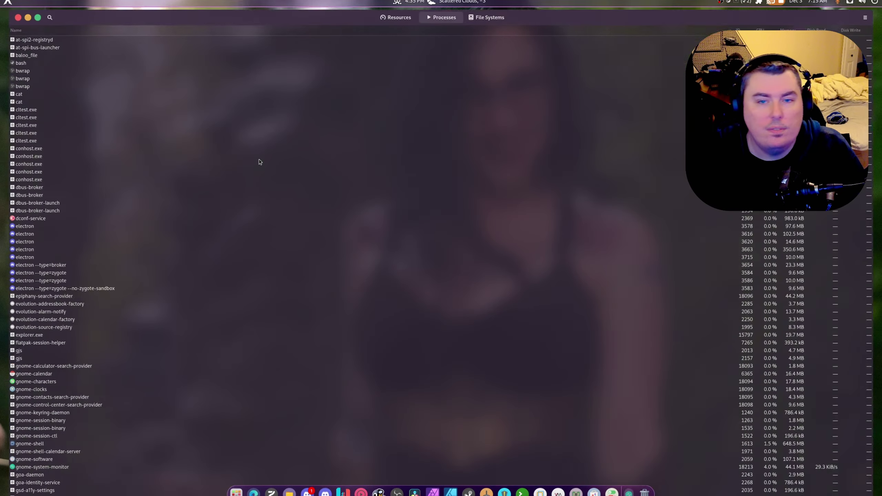
scroll(128, 224, down, 15)
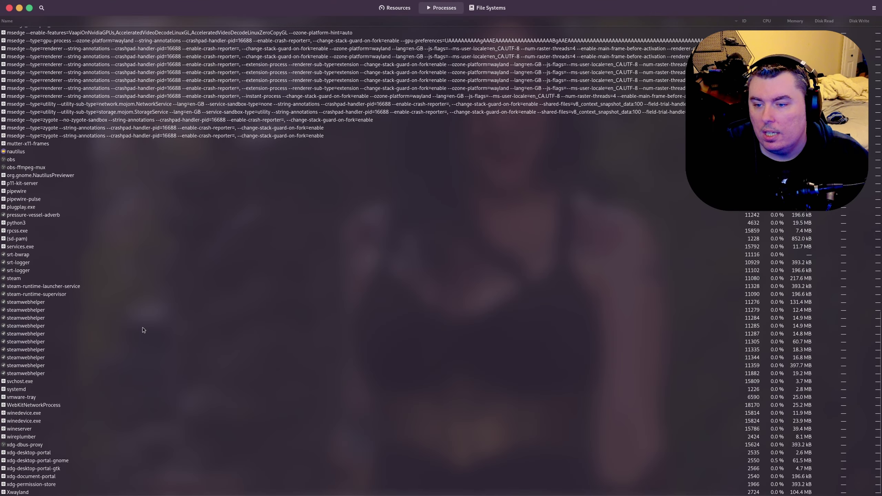
scroll(99, 430, up, 7)
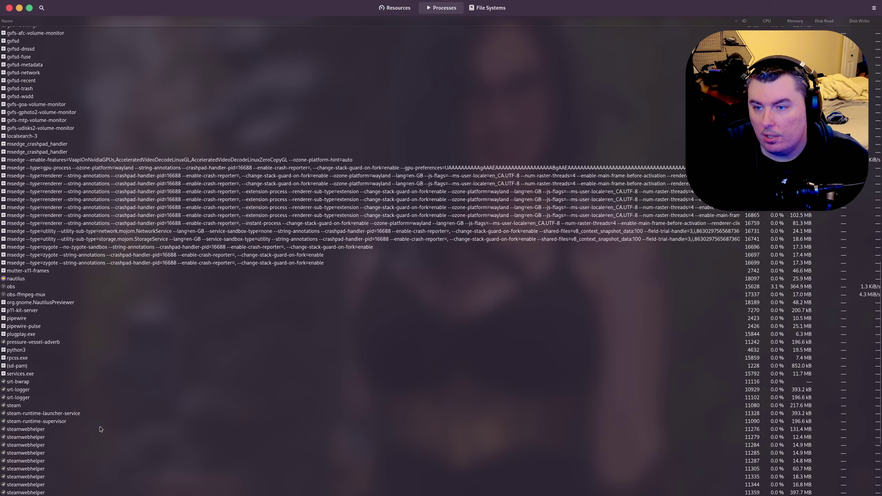
scroll(100, 425, up, 20)
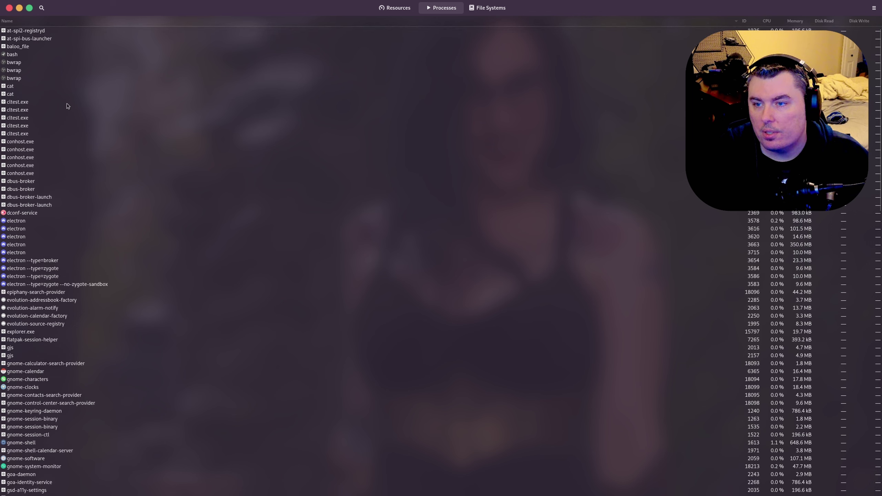
- Select the eight cltest.exe and conhost.exe processes and end them
click(18, 112)
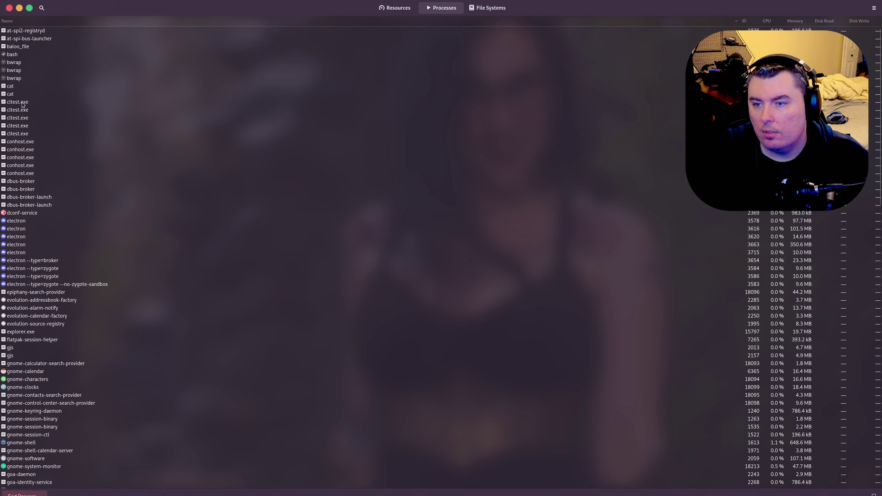
ctrl+click(53, 157)
key(ctrl+e)
click(472, 265)
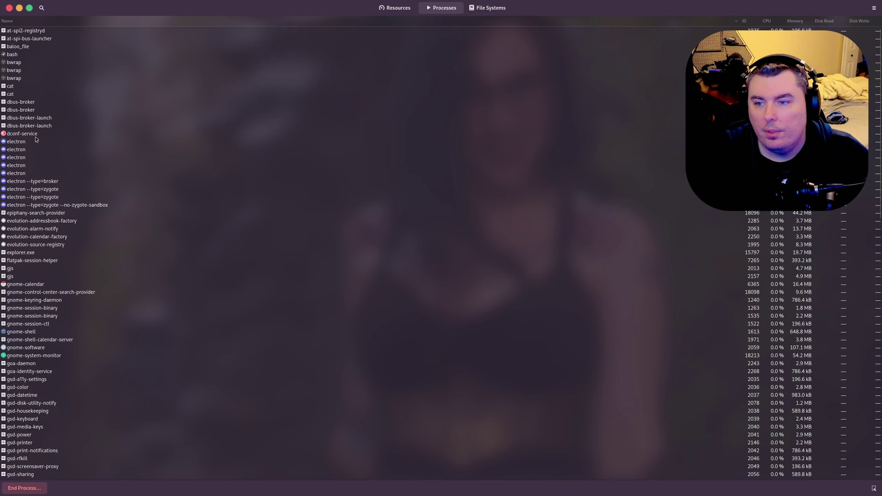
scroll(115, 141, down, 10)
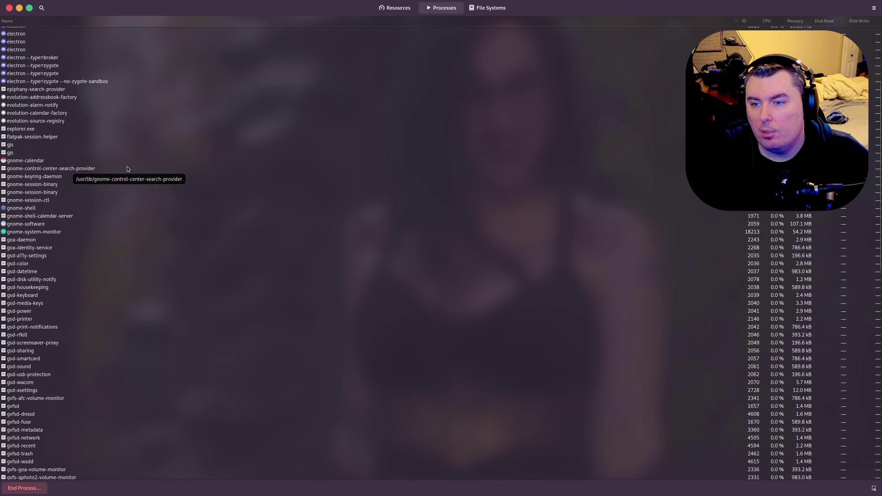
scroll(128, 170, down, 12)
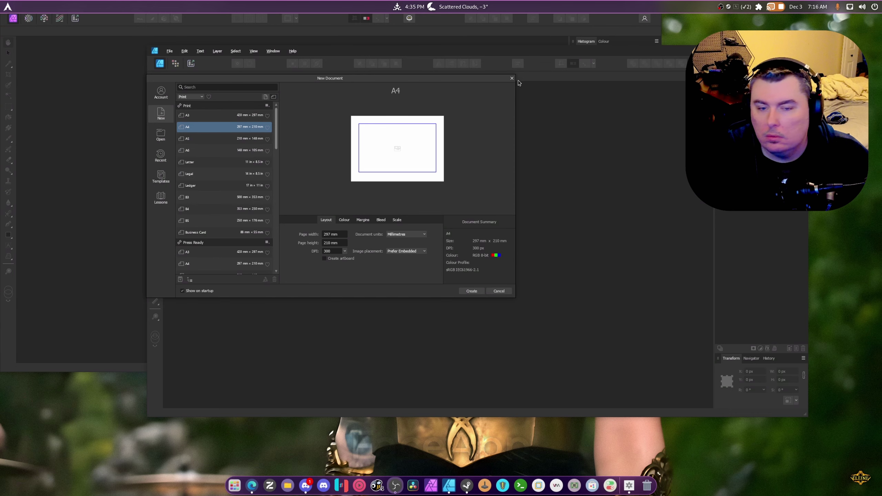
- Dismiss Affinity Photo's New Document dialog and open Thumbnail_next_gen.afphoto from recent files
click(448, 43)
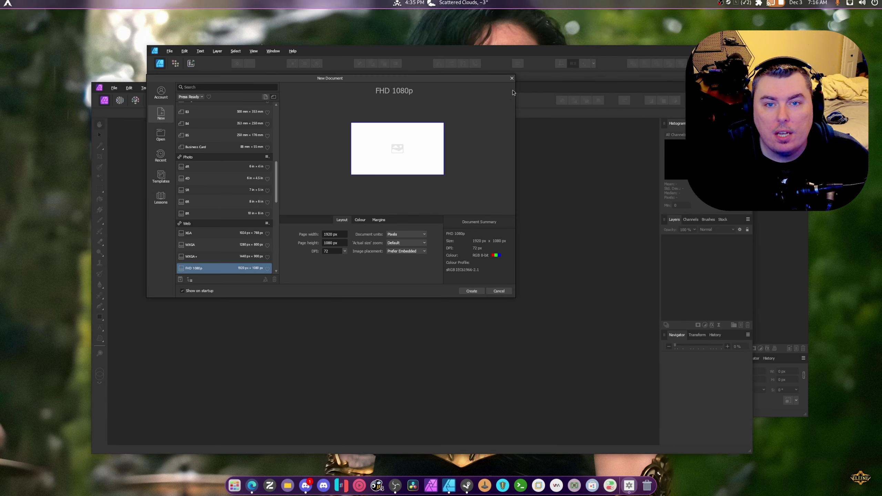
click(511, 79)
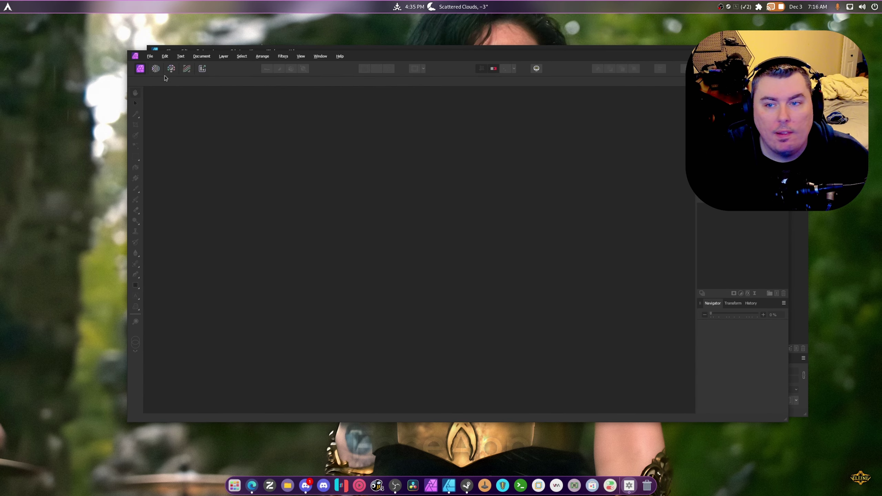
click(150, 56)
mouse_move(242, 142)
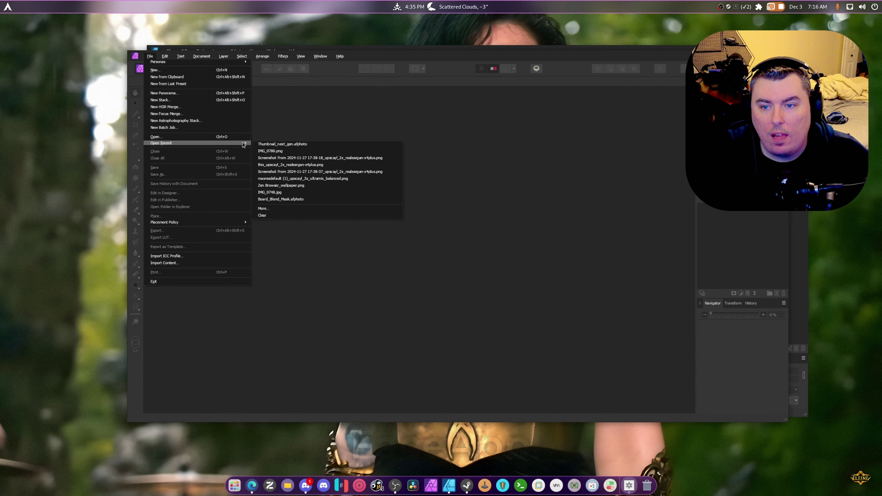
click(384, 149)
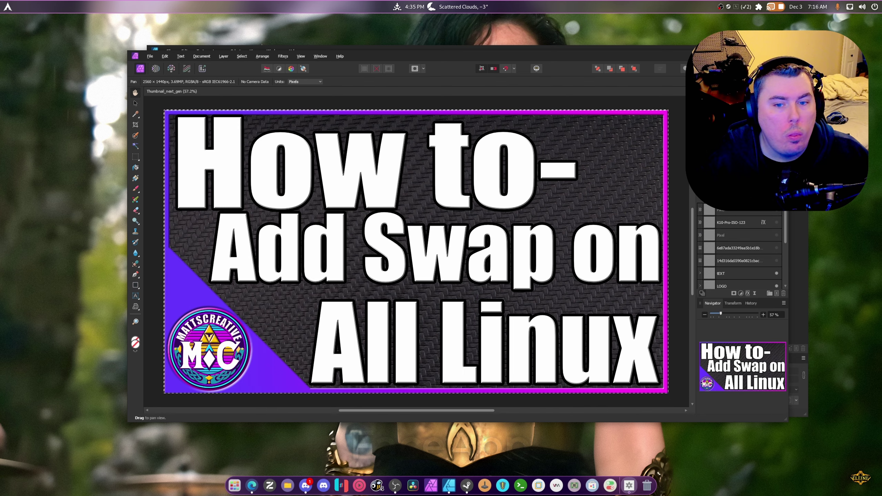
drag(693, 59, 632, 0)
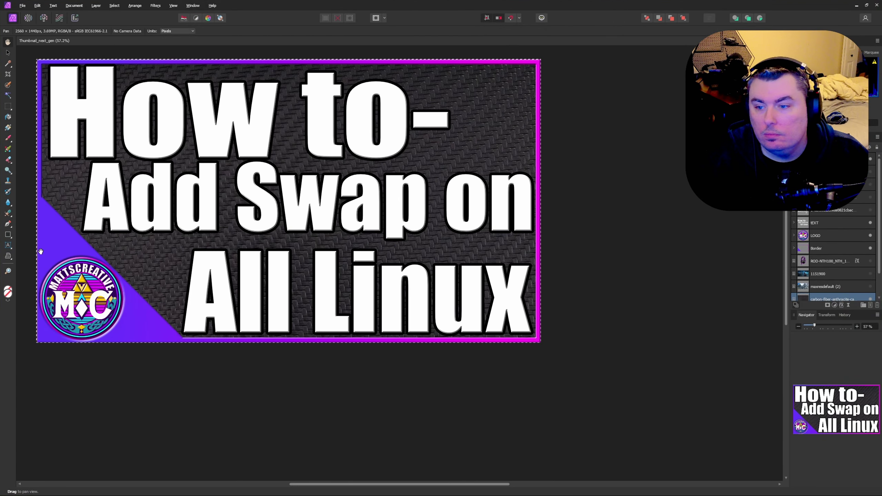
click(7, 271)
- Zoom the thumbnail to 82%, make the maxresdefault (2) castle layer visible, and open Files
right_click(334, 227)
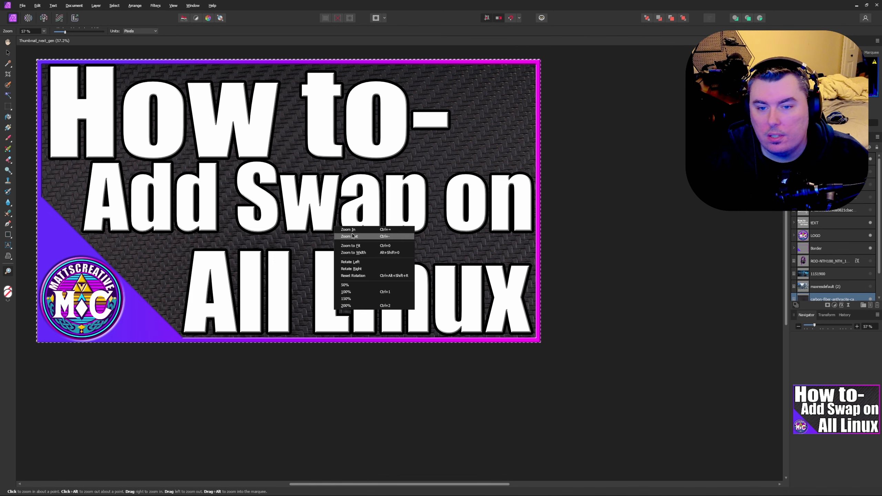
click(464, 262)
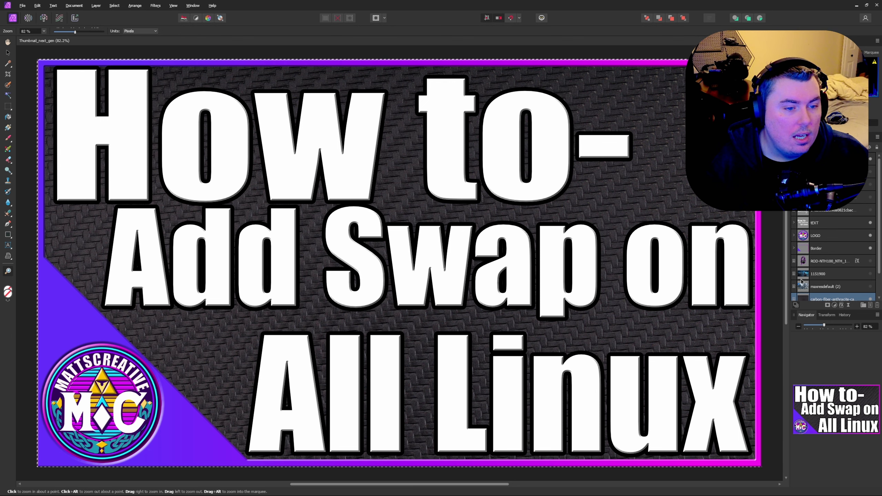
click(839, 287)
click(870, 286)
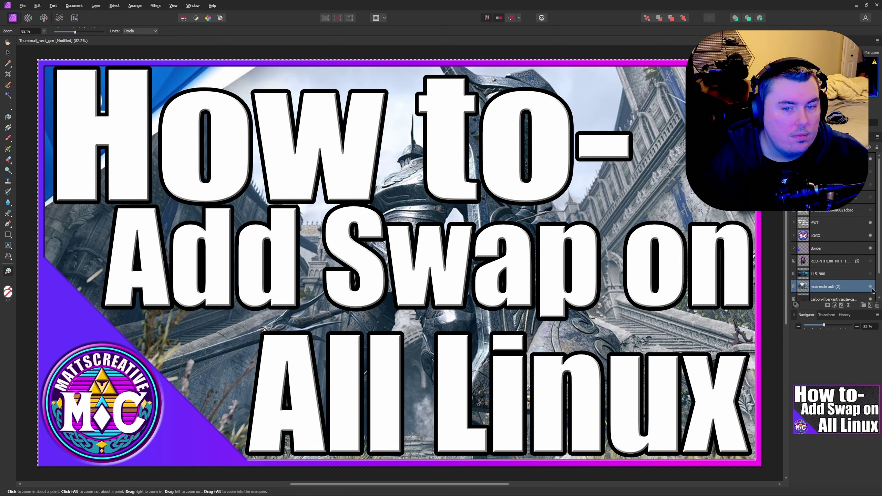
scroll(862, 292, down, 2)
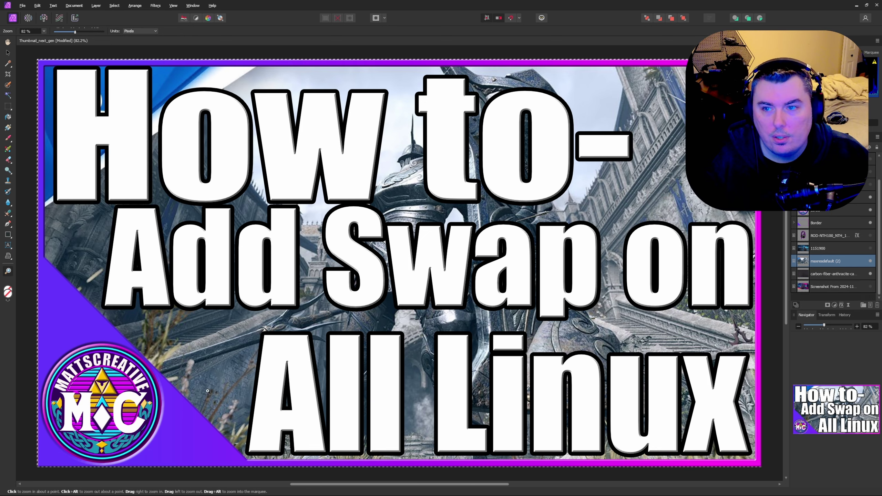
click(288, 486)
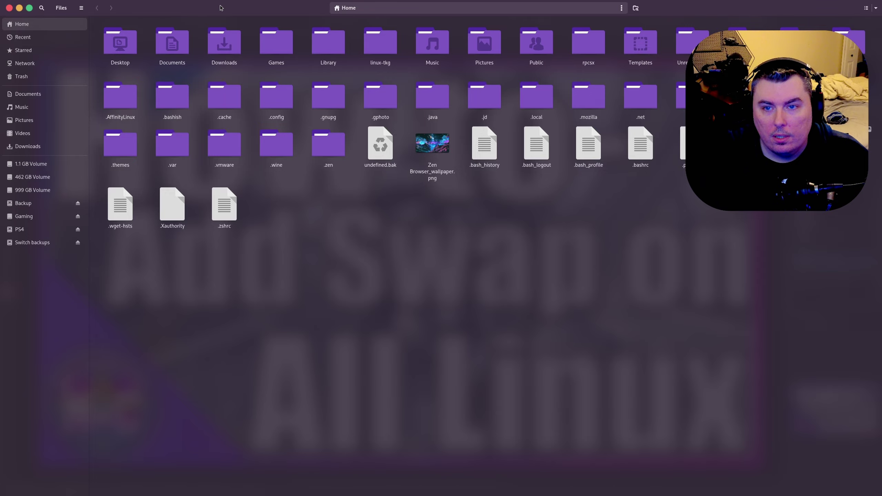
- Close the Files window with Ctrl+W to return to Affinity Photo
key(ctrl+w)
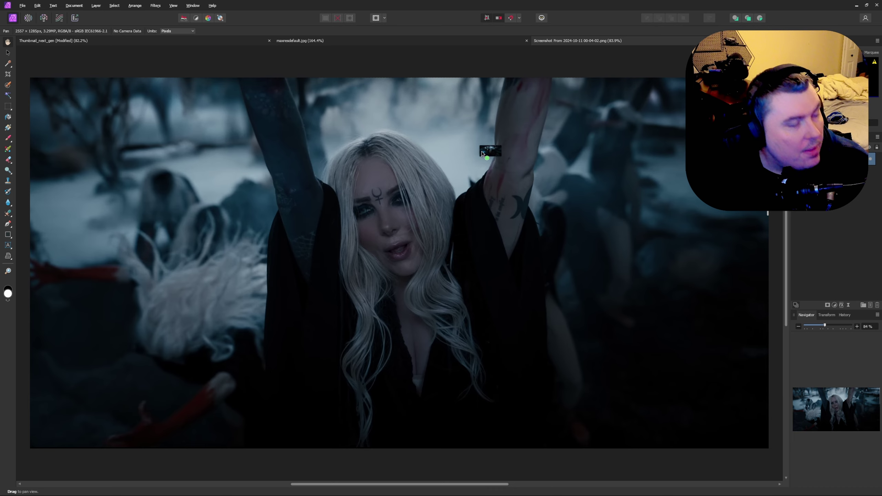
- Open the 00-04-19 screenshot, apply Filters > Colours > Auto Levels, and enter the Develop persona
drag(408, 41, 405, 37)
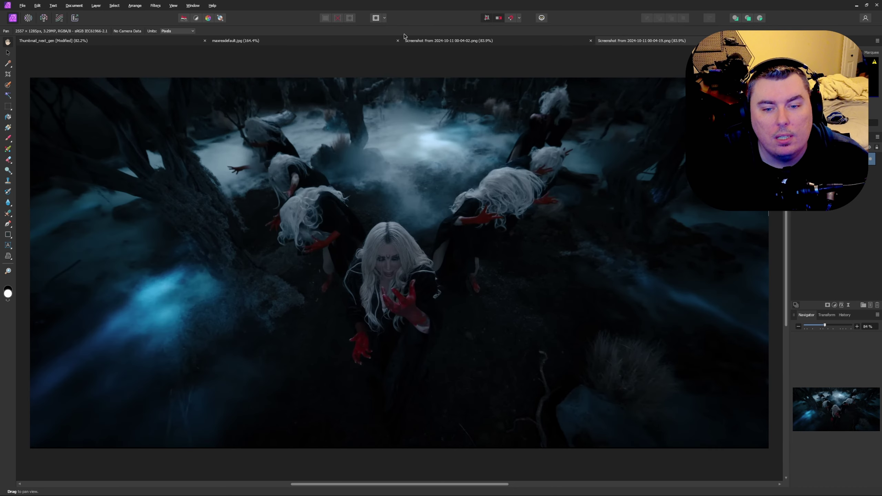
click(161, 9)
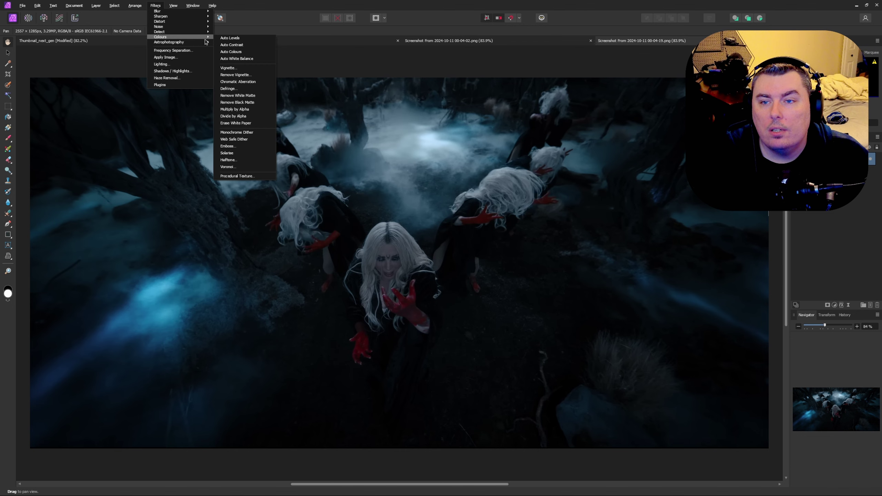
click(230, 38)
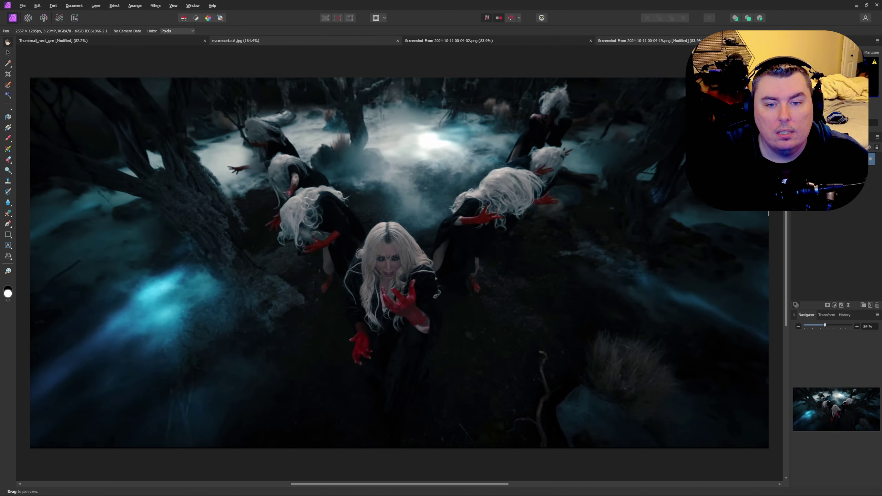
click(43, 18)
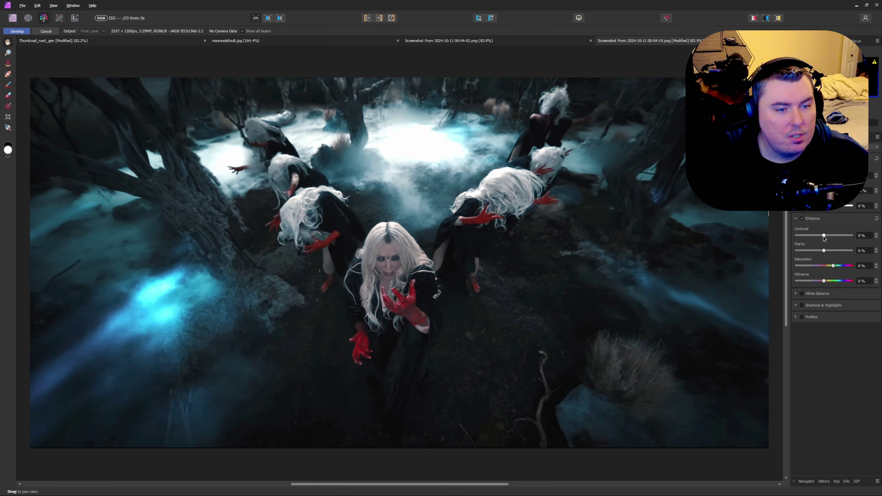
- Raise contrast to 8%, increase saturation, and boost vibrance to 50%
drag(823, 236, 847, 251)
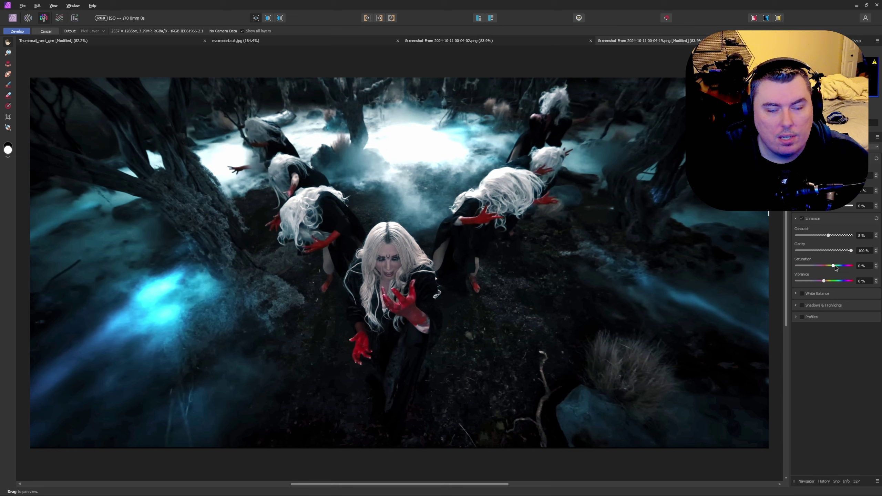
drag(835, 265, 853, 266)
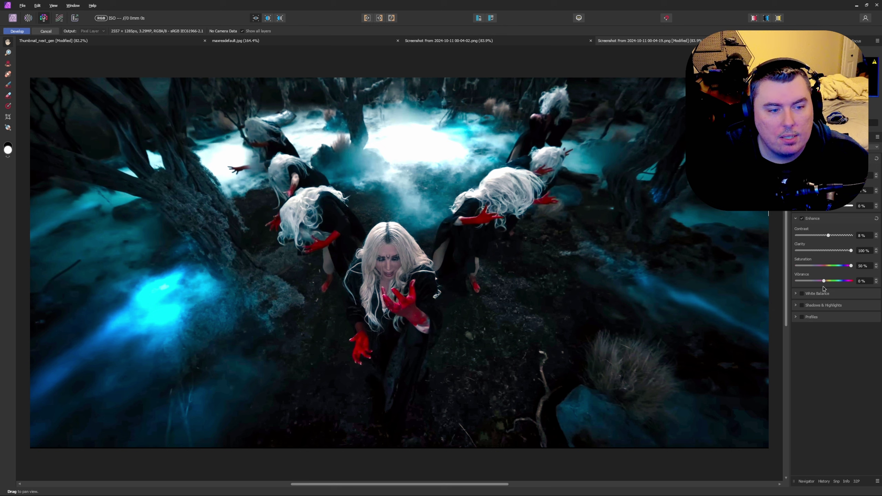
drag(825, 281, 863, 285)
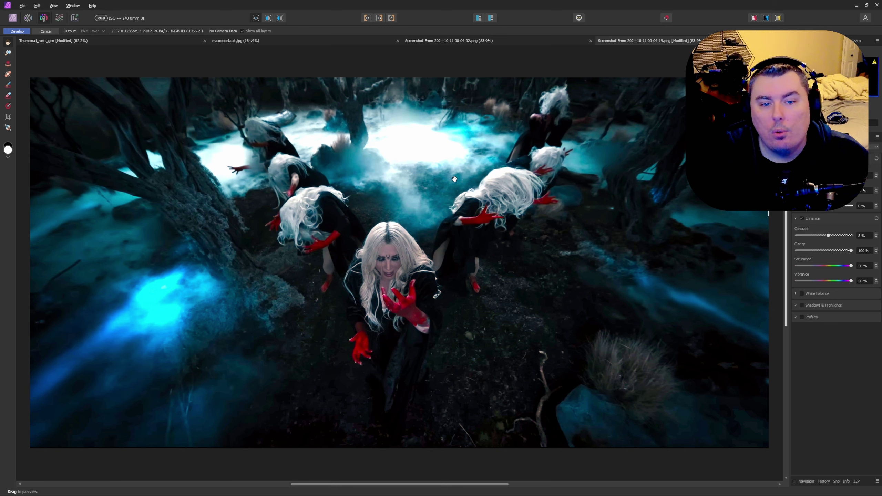
- Enable White Balance with a cold -42% temperature and 8% tint
click(796, 294)
drag(824, 311, 840, 316)
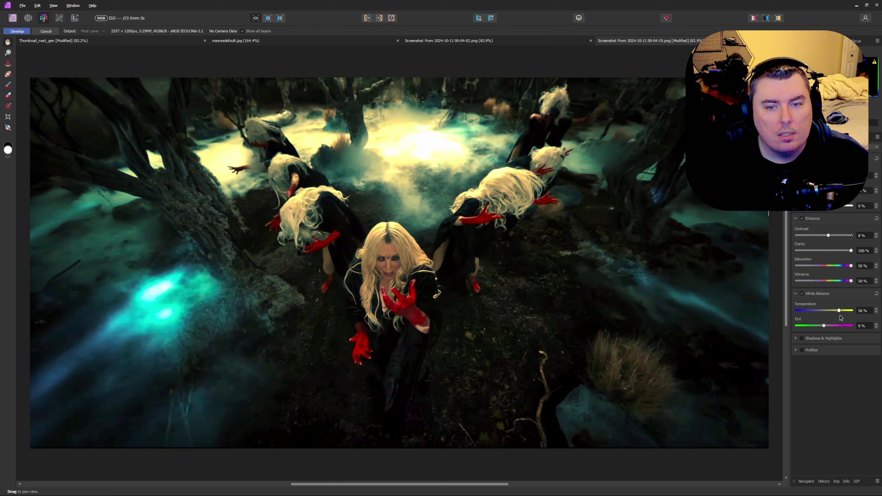
drag(819, 315, 813, 315)
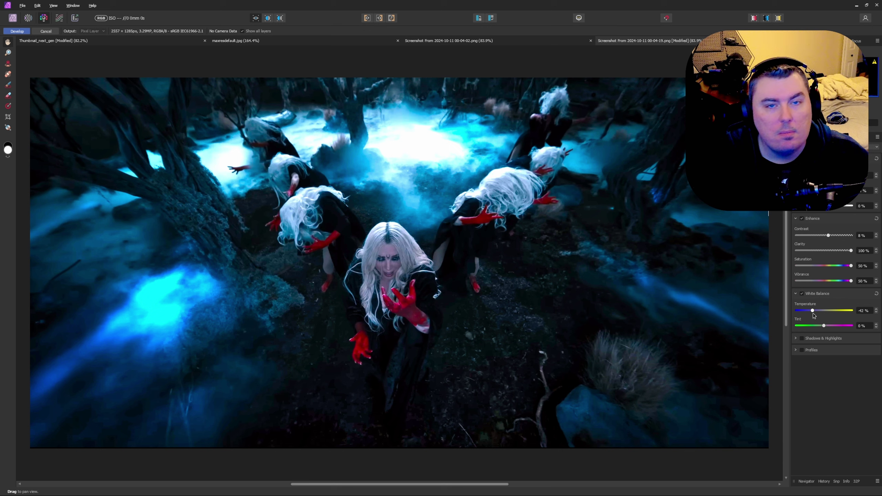
mouse_move(824, 326)
mouse_down()
mouse_move(864, 333)
mouse_move(830, 333)
mouse_up()
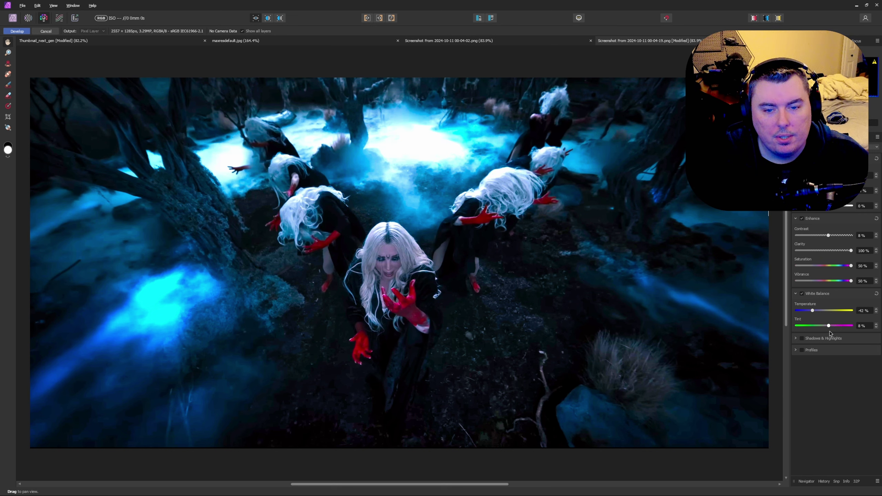
- Enable Shadows & Highlights, darken the shadows, then cancel the development
click(801, 339)
drag(824, 356, 847, 372)
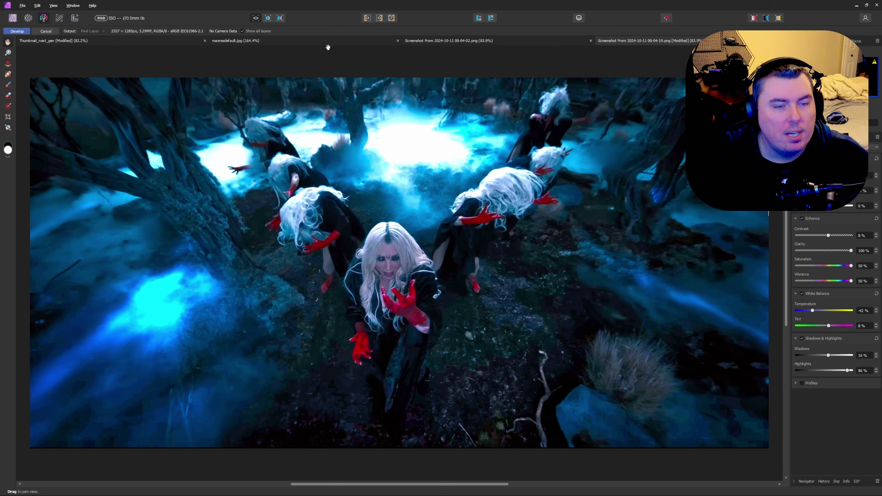
click(45, 31)
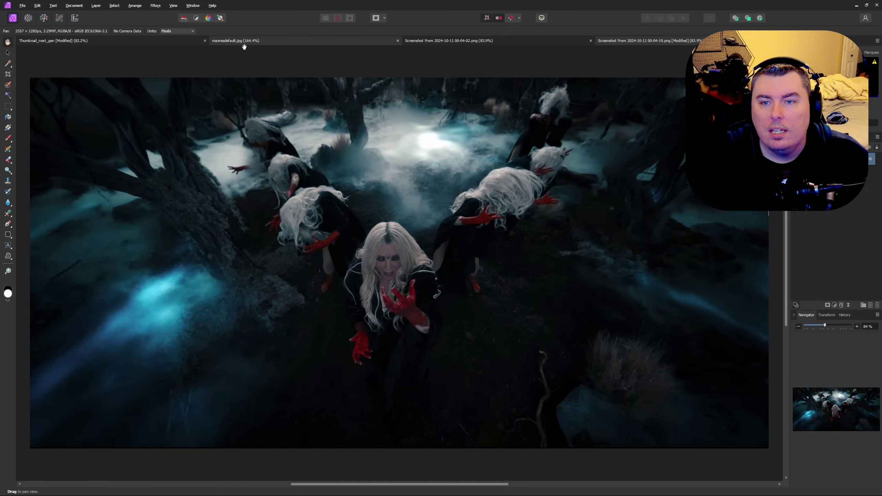
- Switch to the Thumbnail_next_gen document and hide its castle background layer
click(96, 41)
click(870, 286)
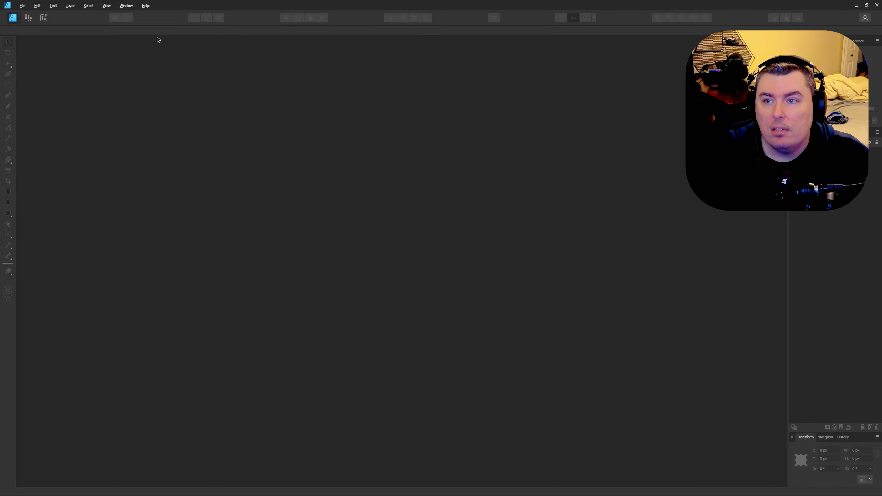
- Open AffinityLearningLogo.afdesign from Affinity Designer's recent files
click(23, 5)
mouse_move(39, 50)
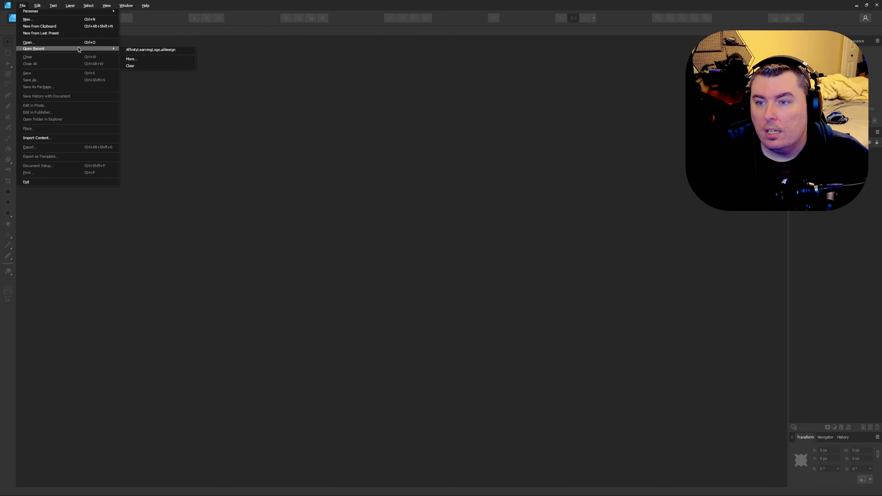
click(146, 50)
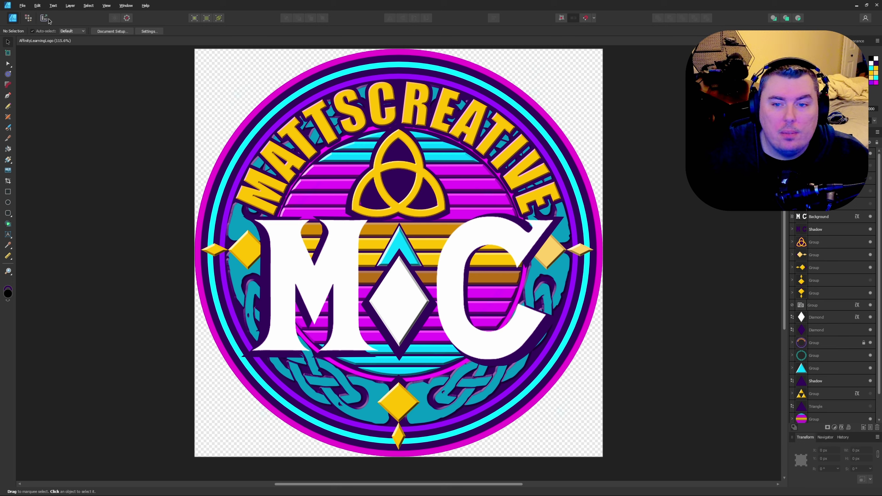
- Expand the logo's ring groups in Layers and select the Text rim layer
click(323, 134)
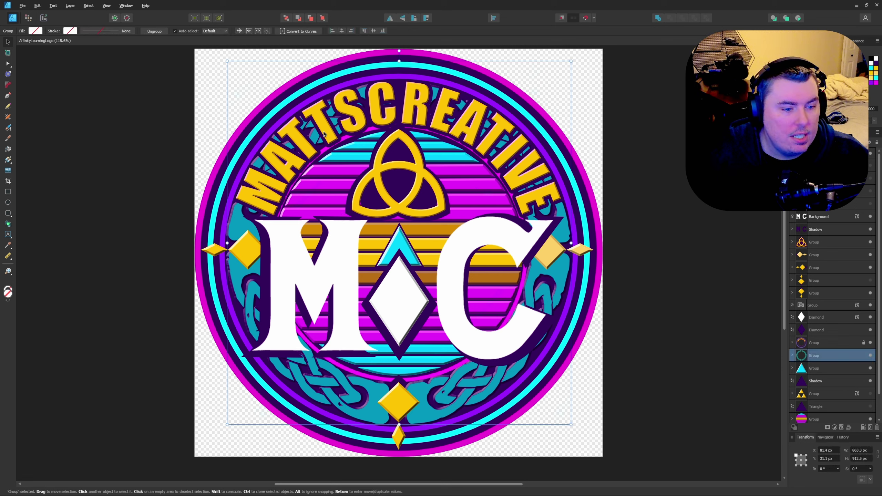
click(793, 355)
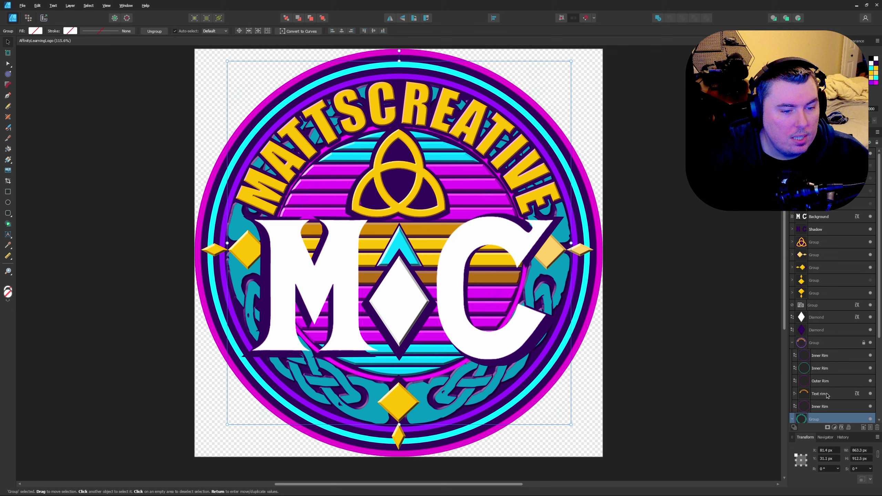
click(792, 342)
click(828, 394)
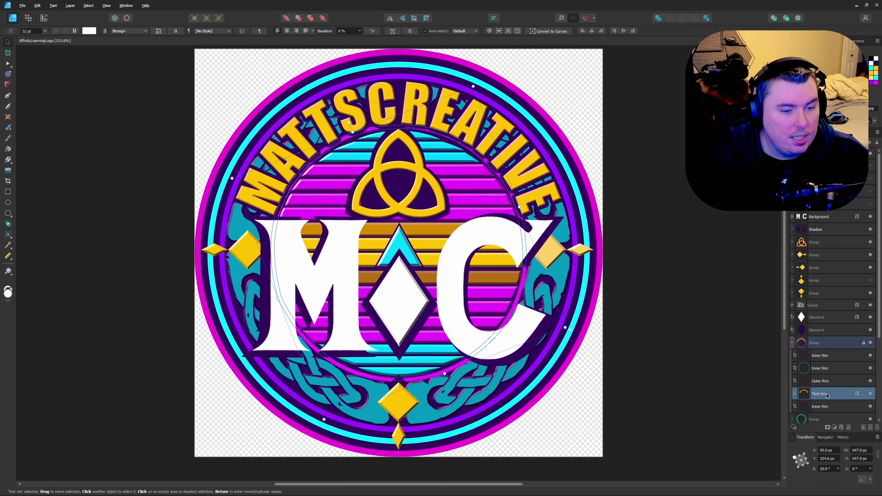
- Set Text rim's Colour Overlay to white (255,255,255) and deselect
click(841, 428)
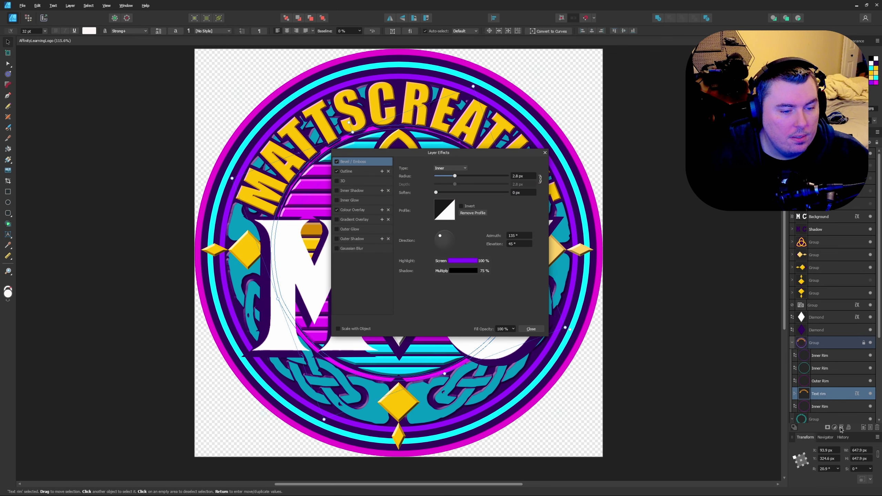
click(354, 209)
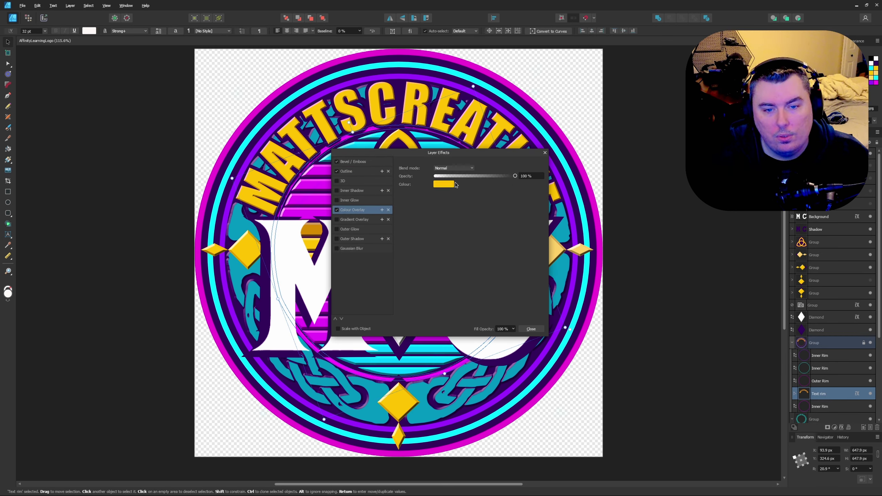
click(444, 184)
drag(439, 231, 412, 226)
click(531, 329)
click(688, 199)
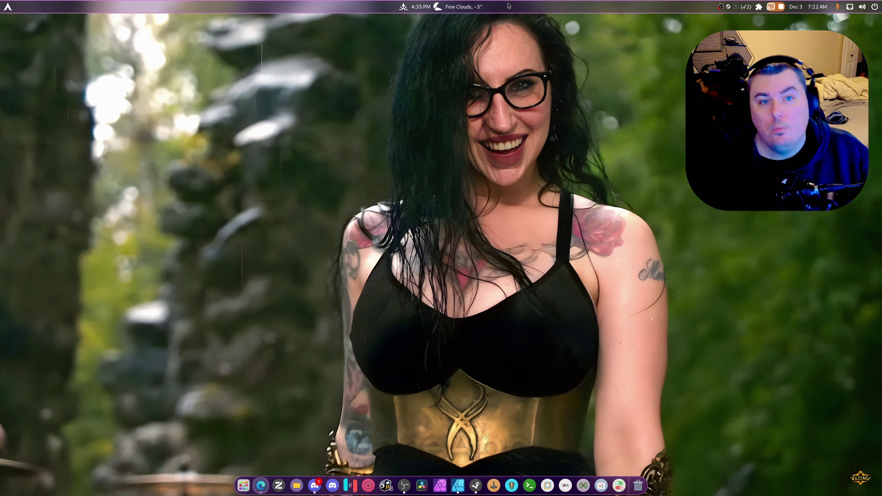
- Dismiss the desktop and VMware dock menus, then open Files on the Home folder
right_click(568, 468)
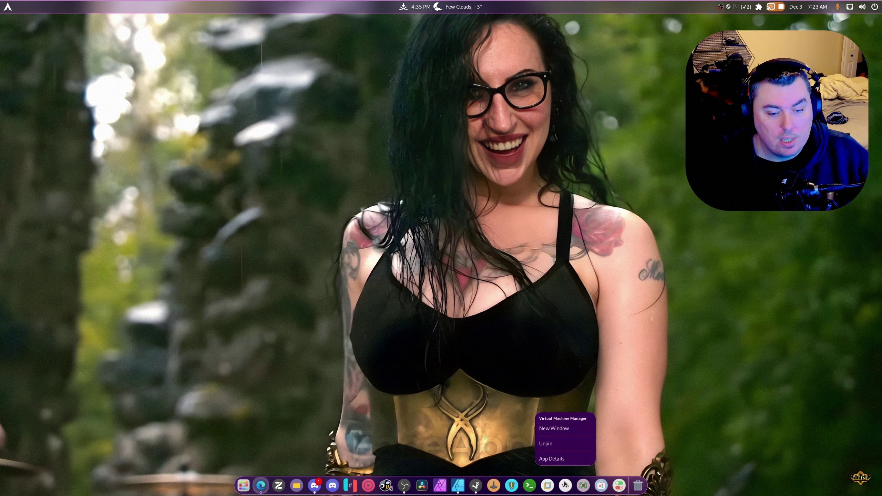
right_click(568, 467)
right_click(547, 485)
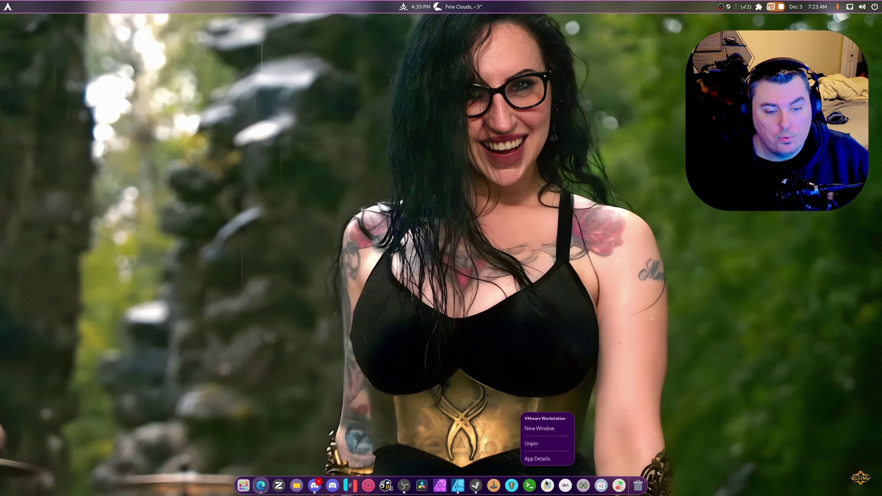
key(Escape)
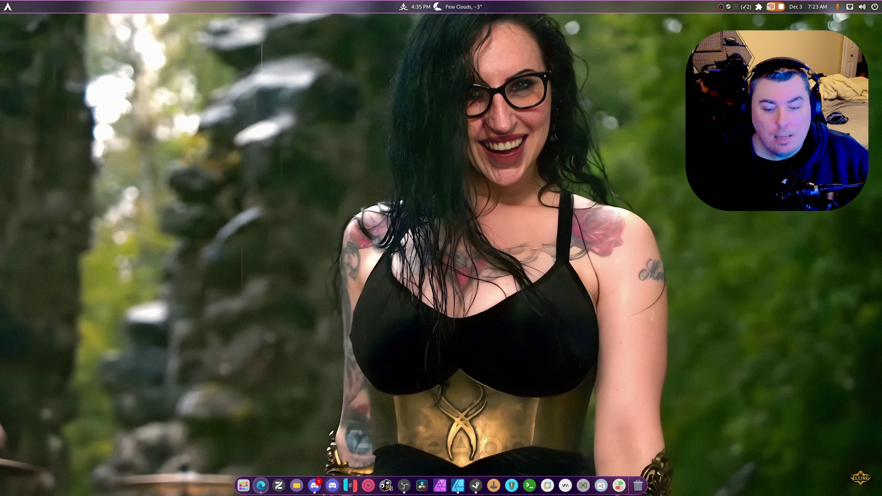
click(301, 489)
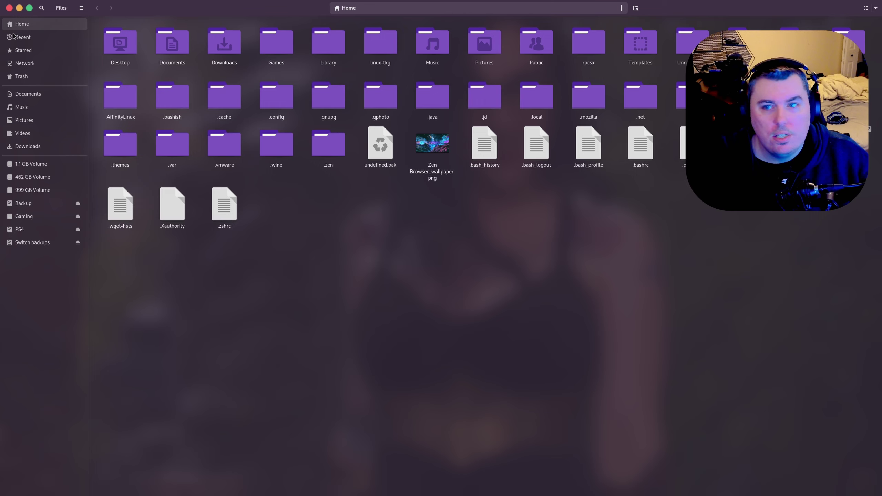
- Close the Files window showing the Home folder
click(10, 8)
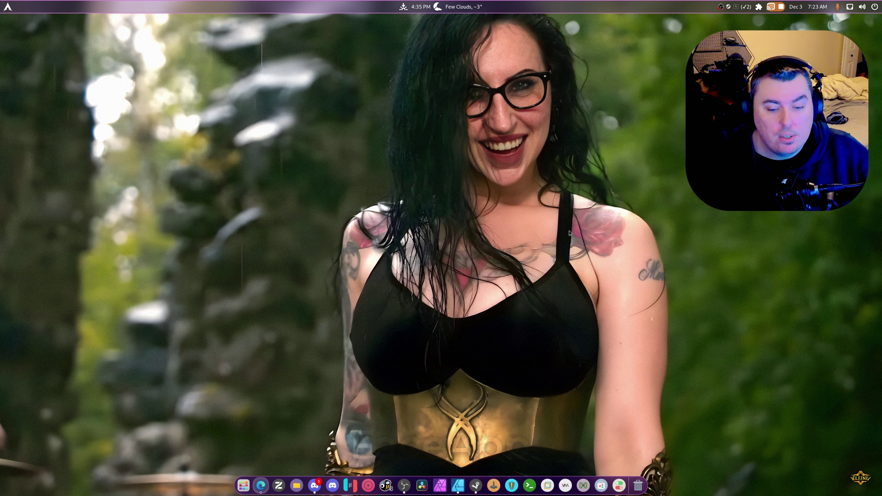
- Launch DaVinci Resolve from the dock, reopening the Deliver page with MKV/AV1 NVIDIA render settings
click(422, 485)
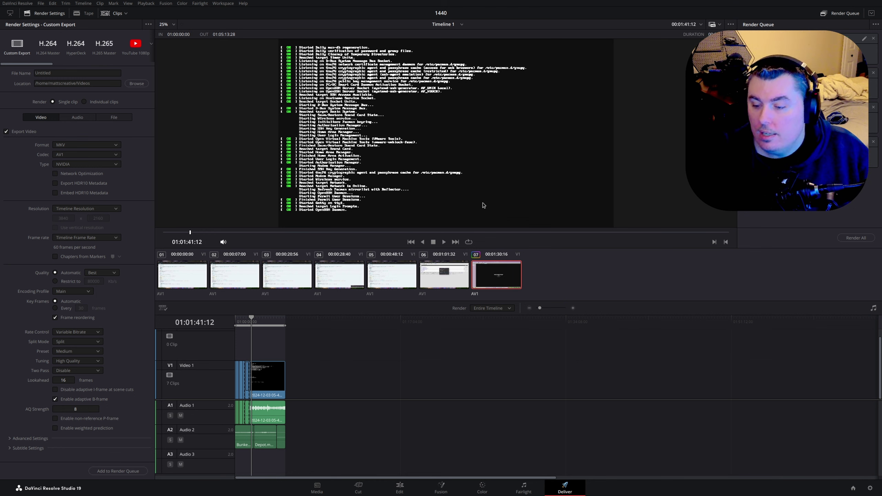
- Quit DaVinci Resolve from its application menu, returning to the desktop
click(17, 3)
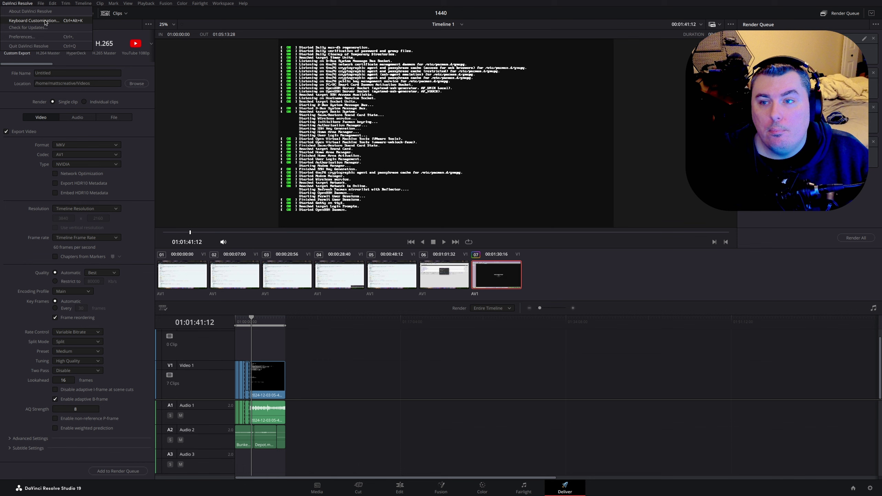
click(29, 46)
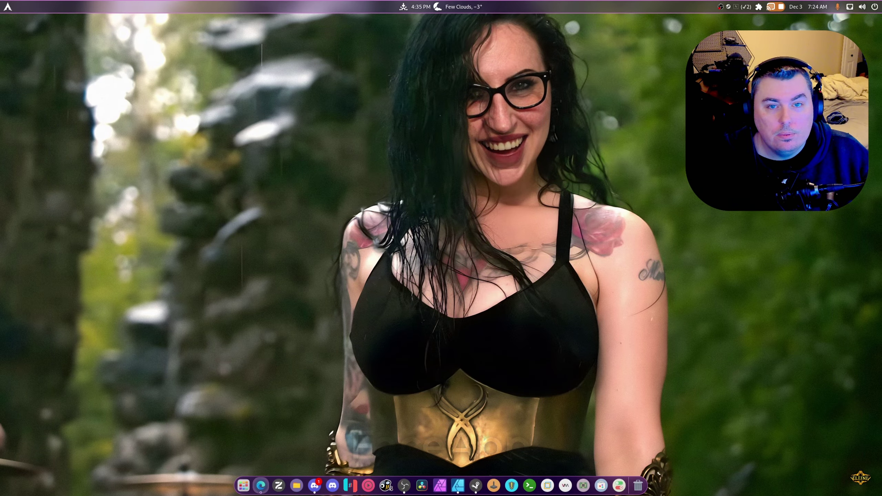